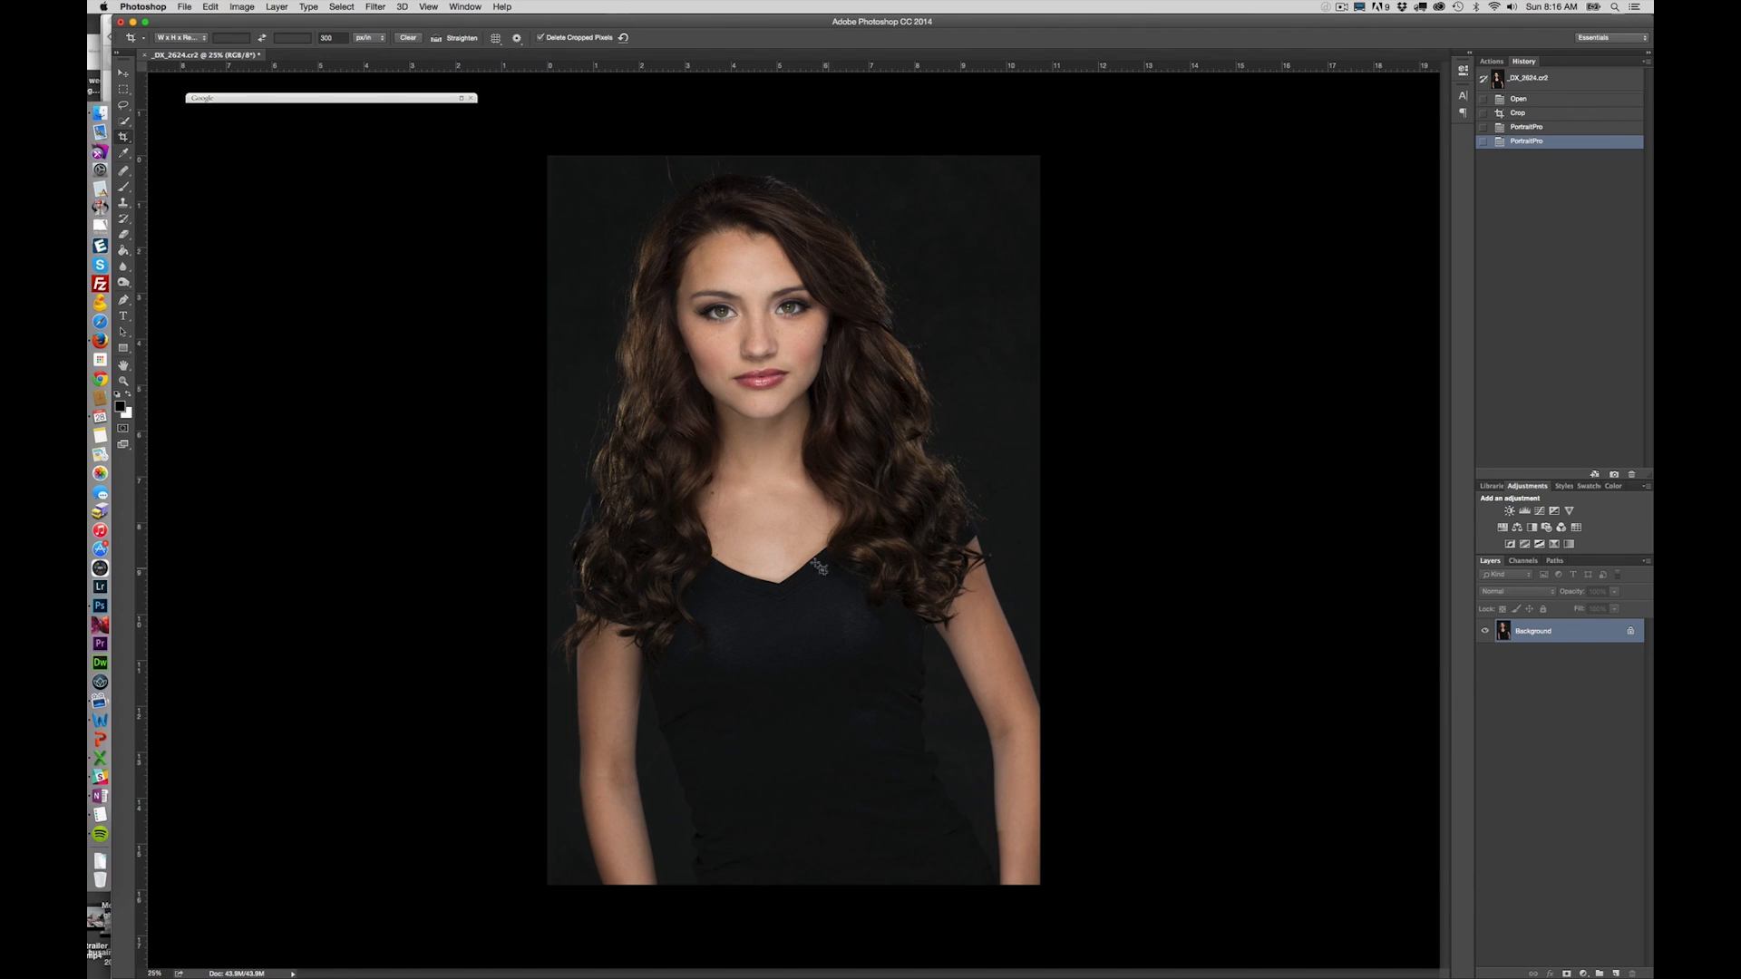
# - Run the PortraitPro filter on the portrait, identify the face as female and dismiss the point-adjustment tip
pyautogui.click(375, 7)
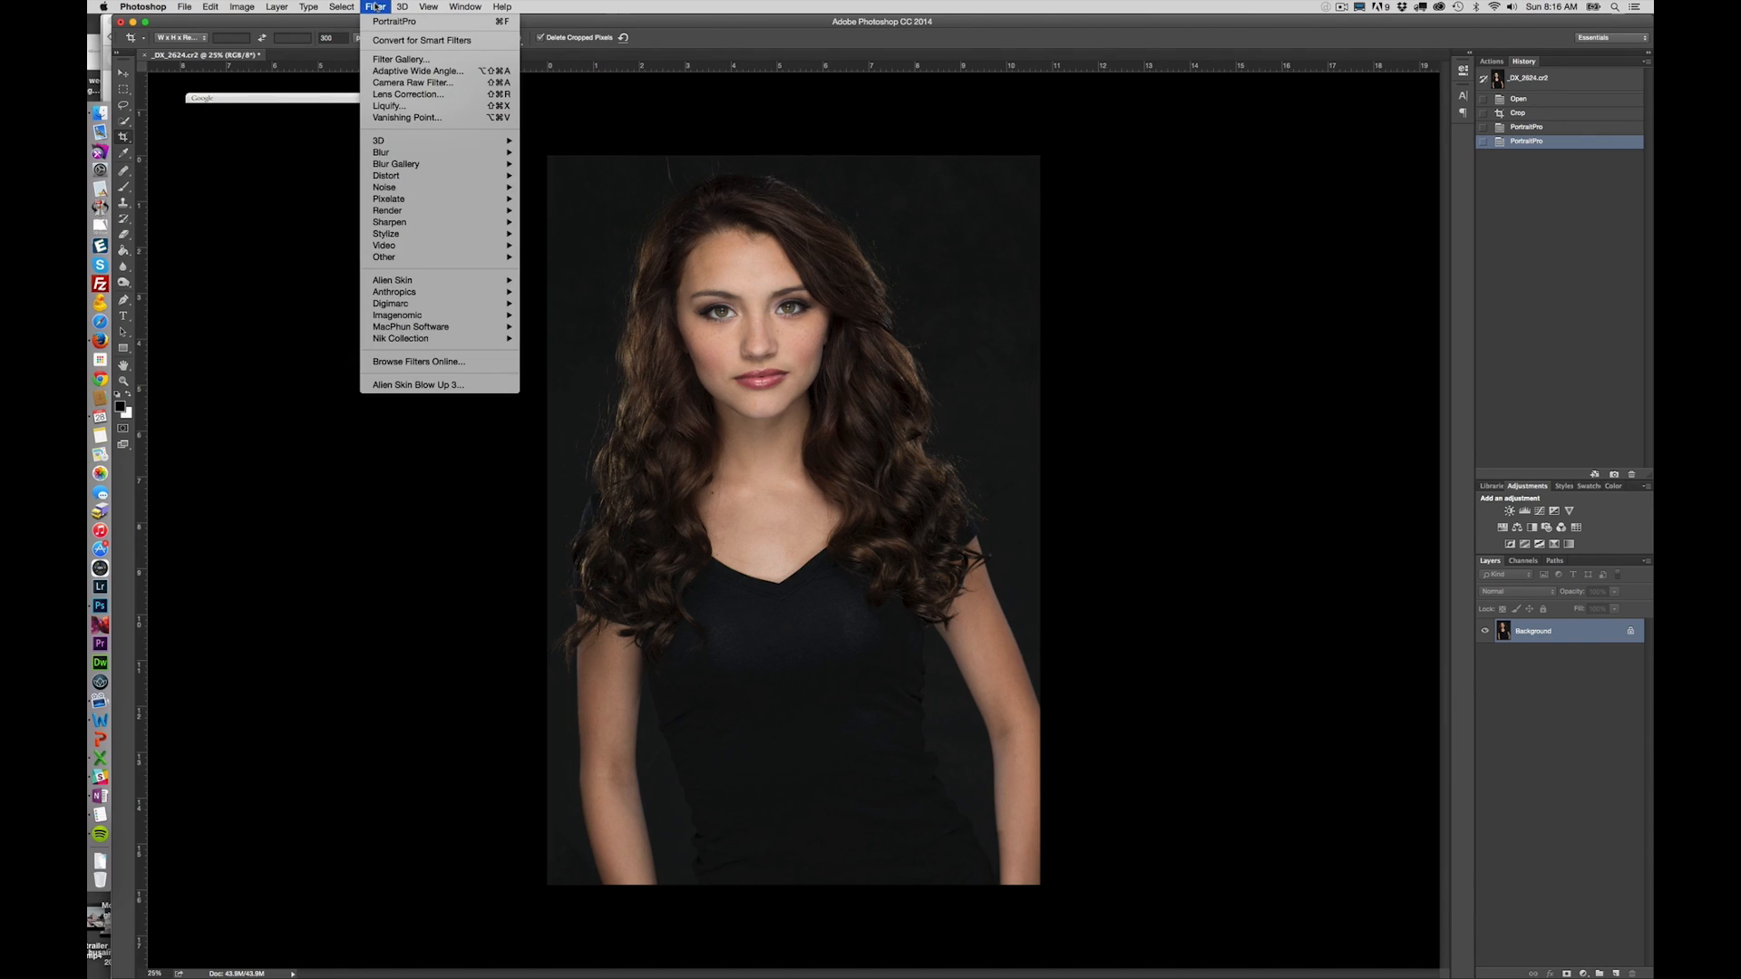
pyautogui.click(384, 23)
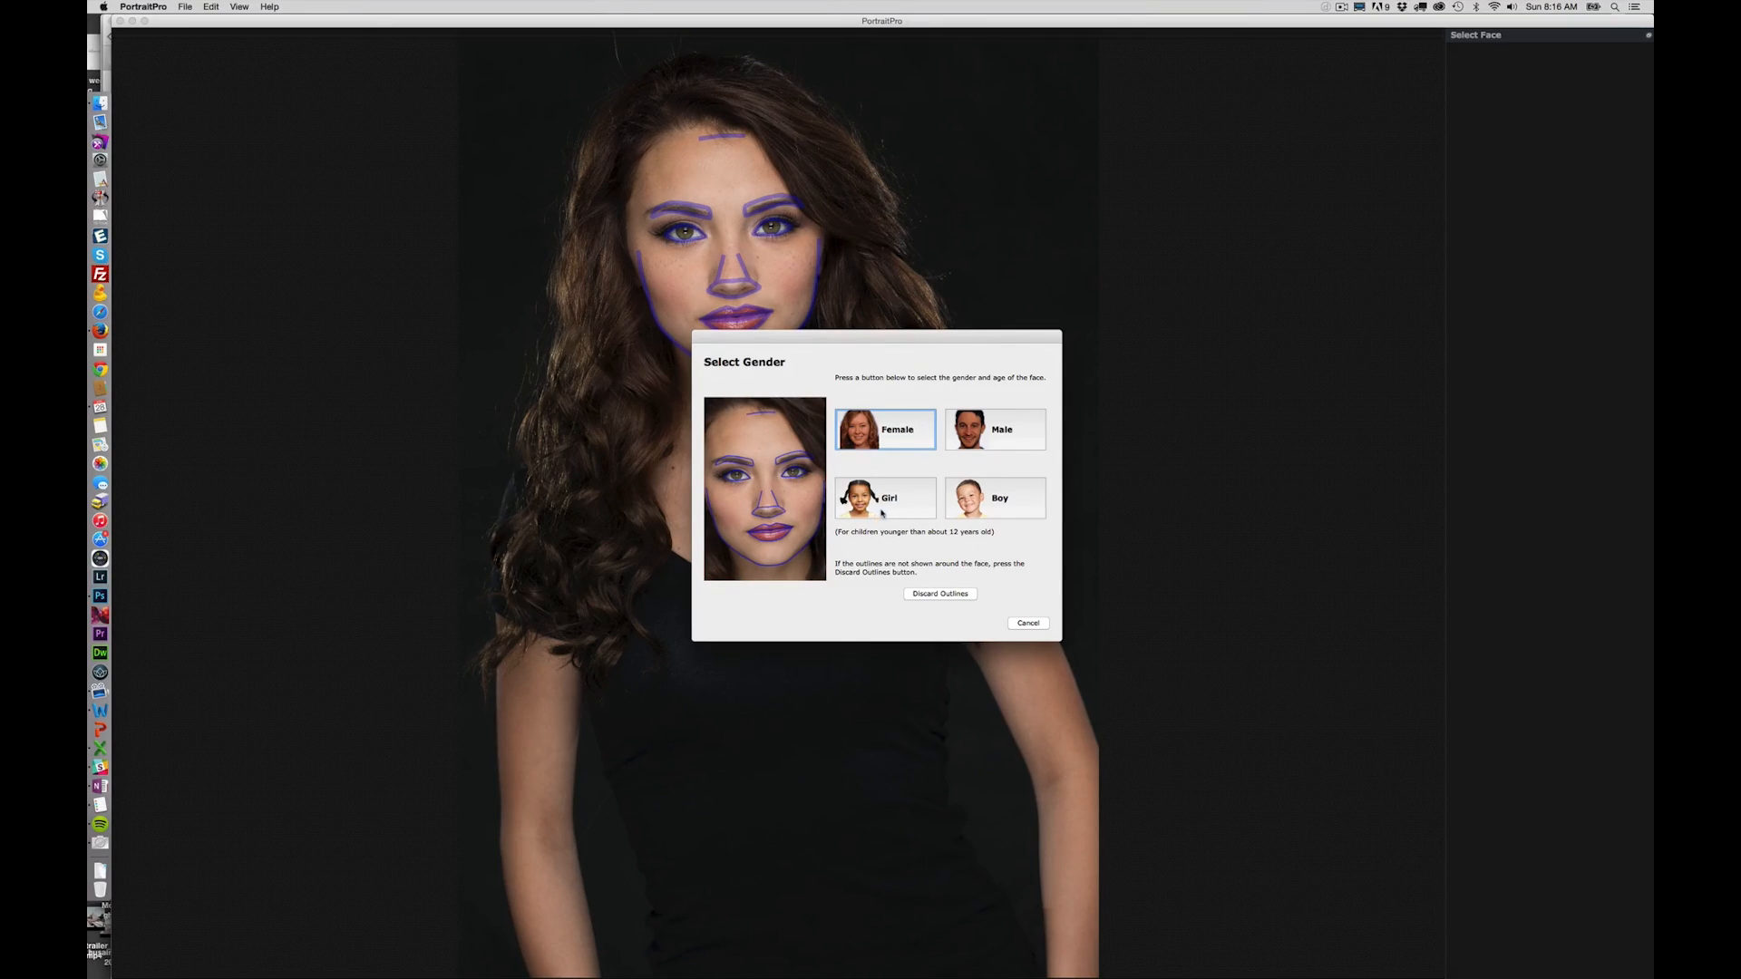
pyautogui.click(886, 431)
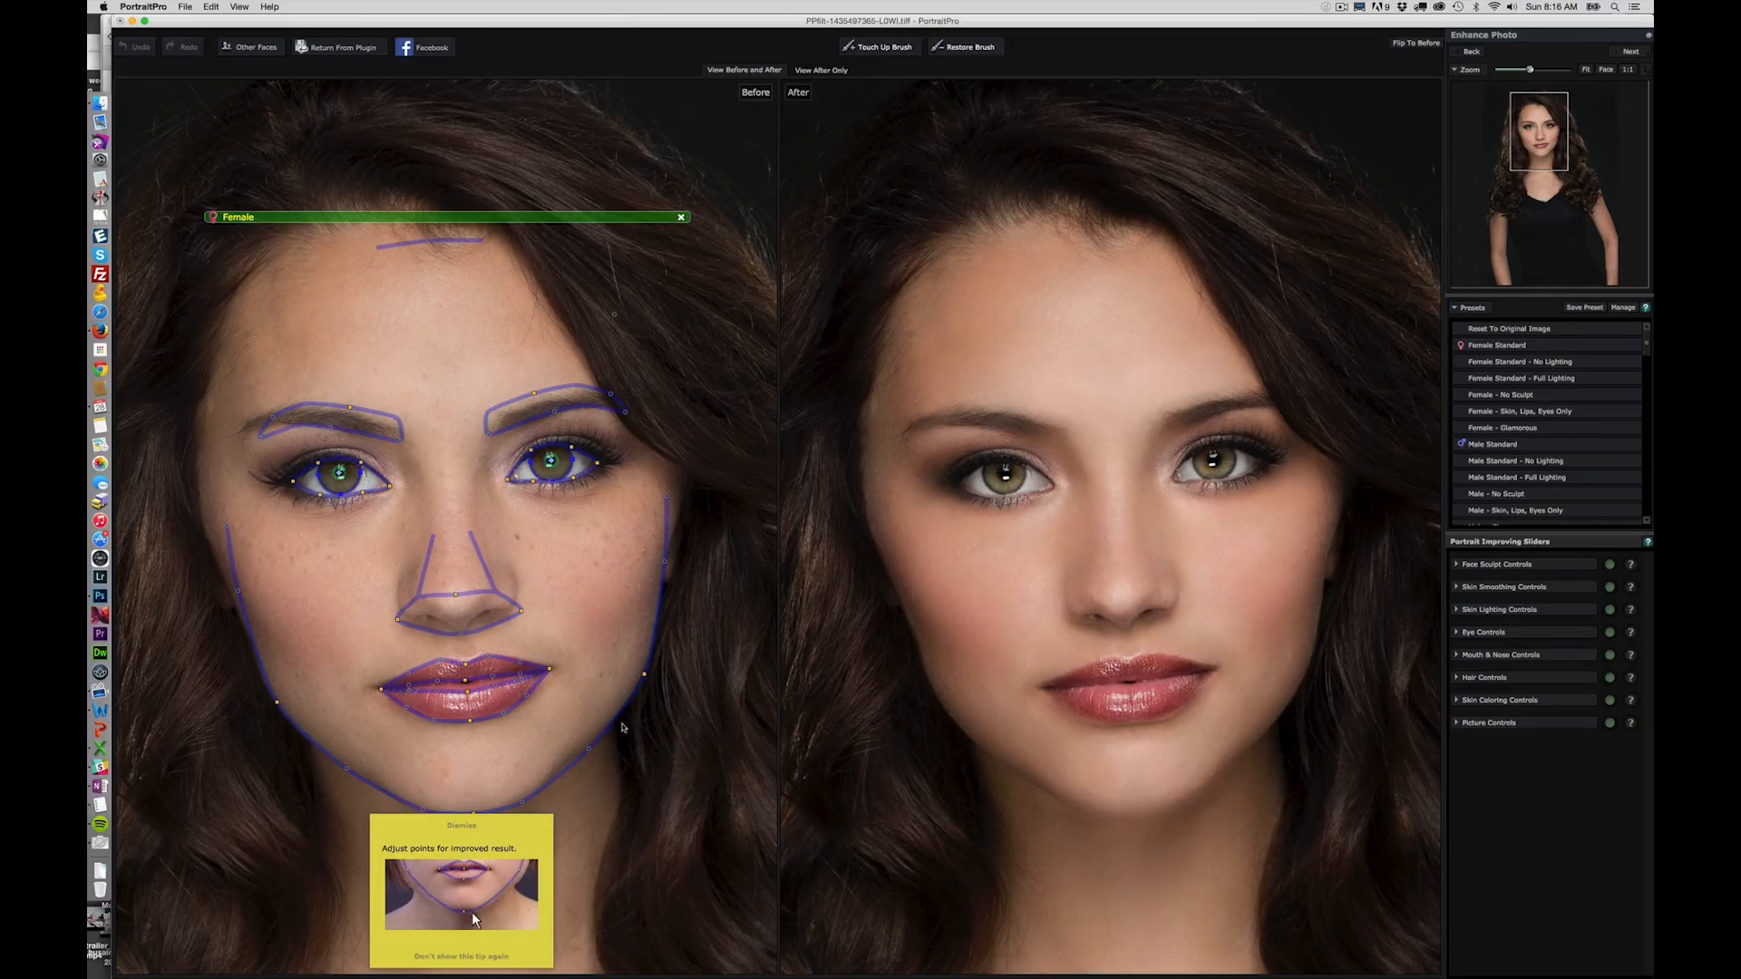
pyautogui.click(462, 824)
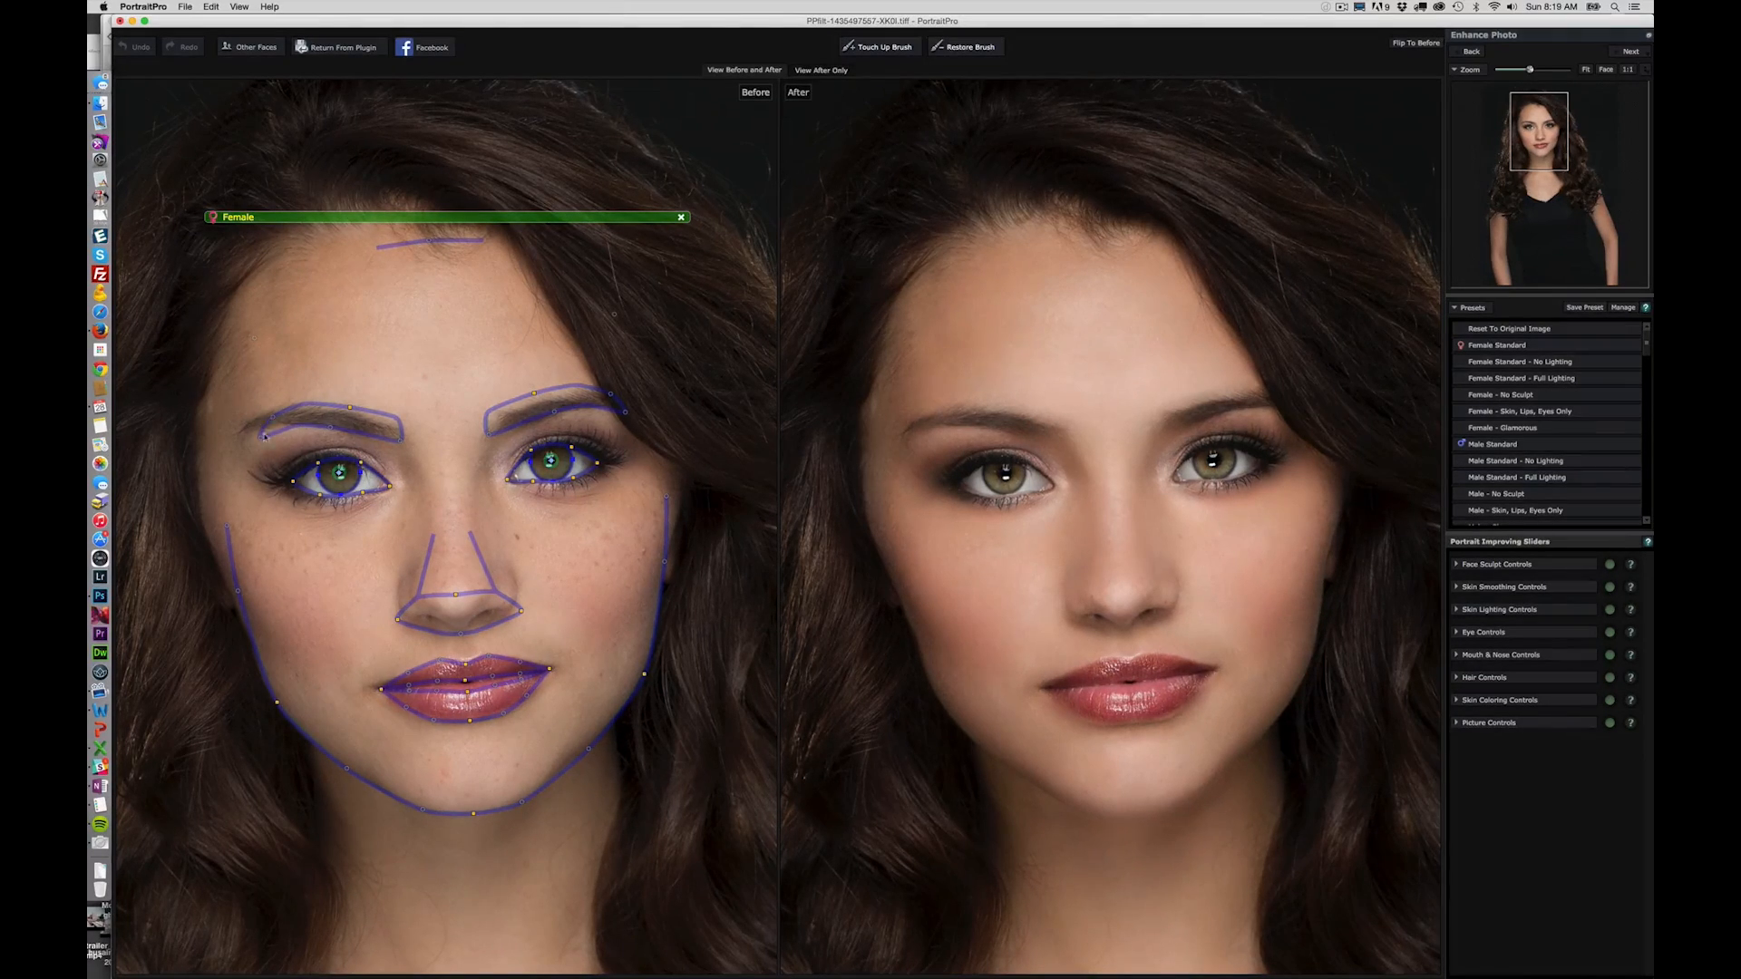
# - Refine the outlines of both eyebrows by moving the outer brow end and the upper brow points onto the actual brows
pyautogui.moveTo(264, 436); pyautogui.dragTo(234, 440)
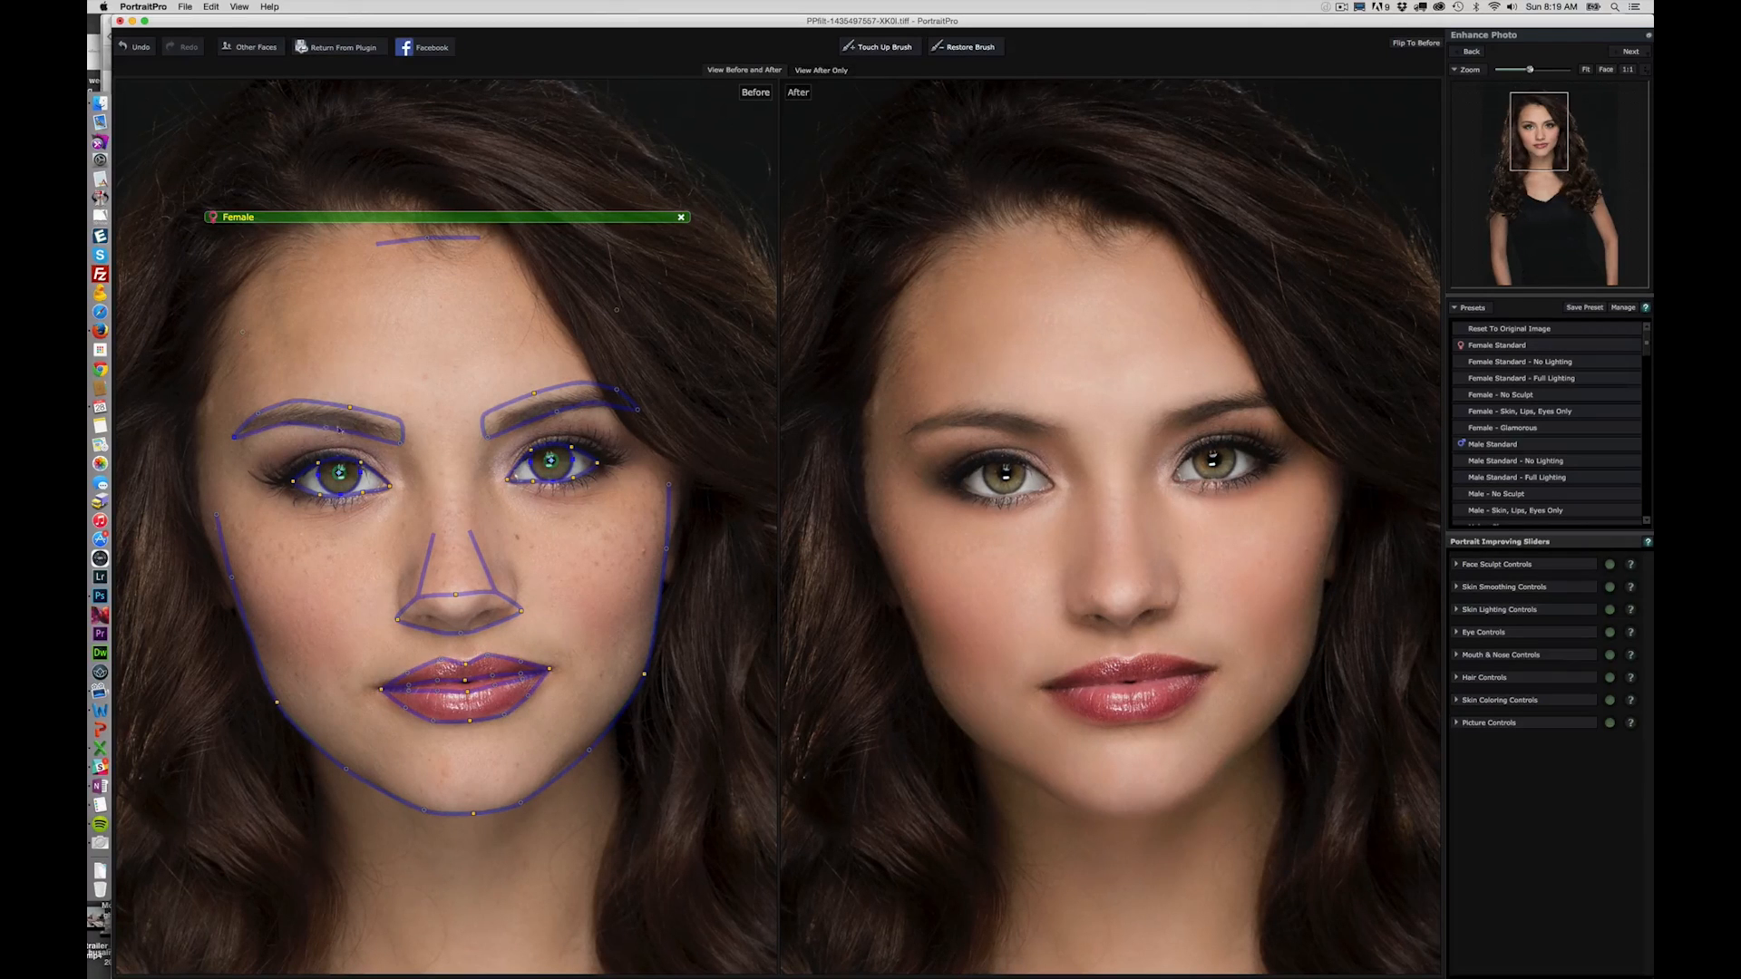
pyautogui.moveTo(534, 392); pyautogui.dragTo(536, 396)
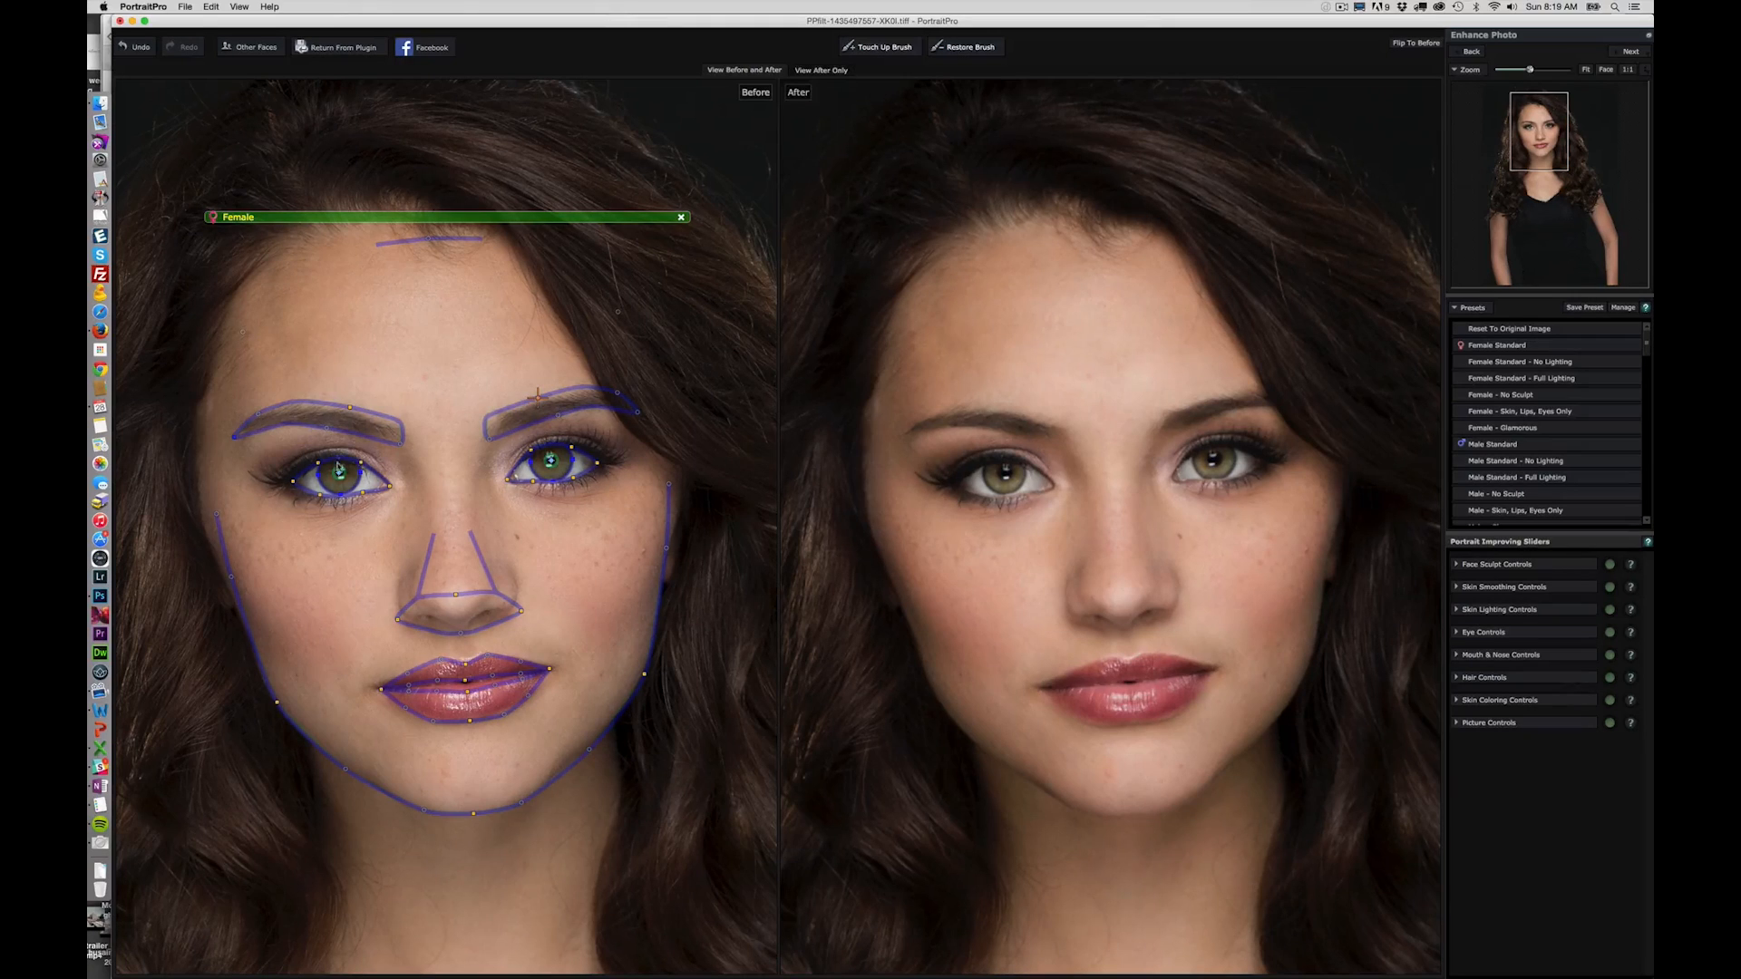
pyautogui.moveTo(346, 409); pyautogui.dragTo(345, 411)
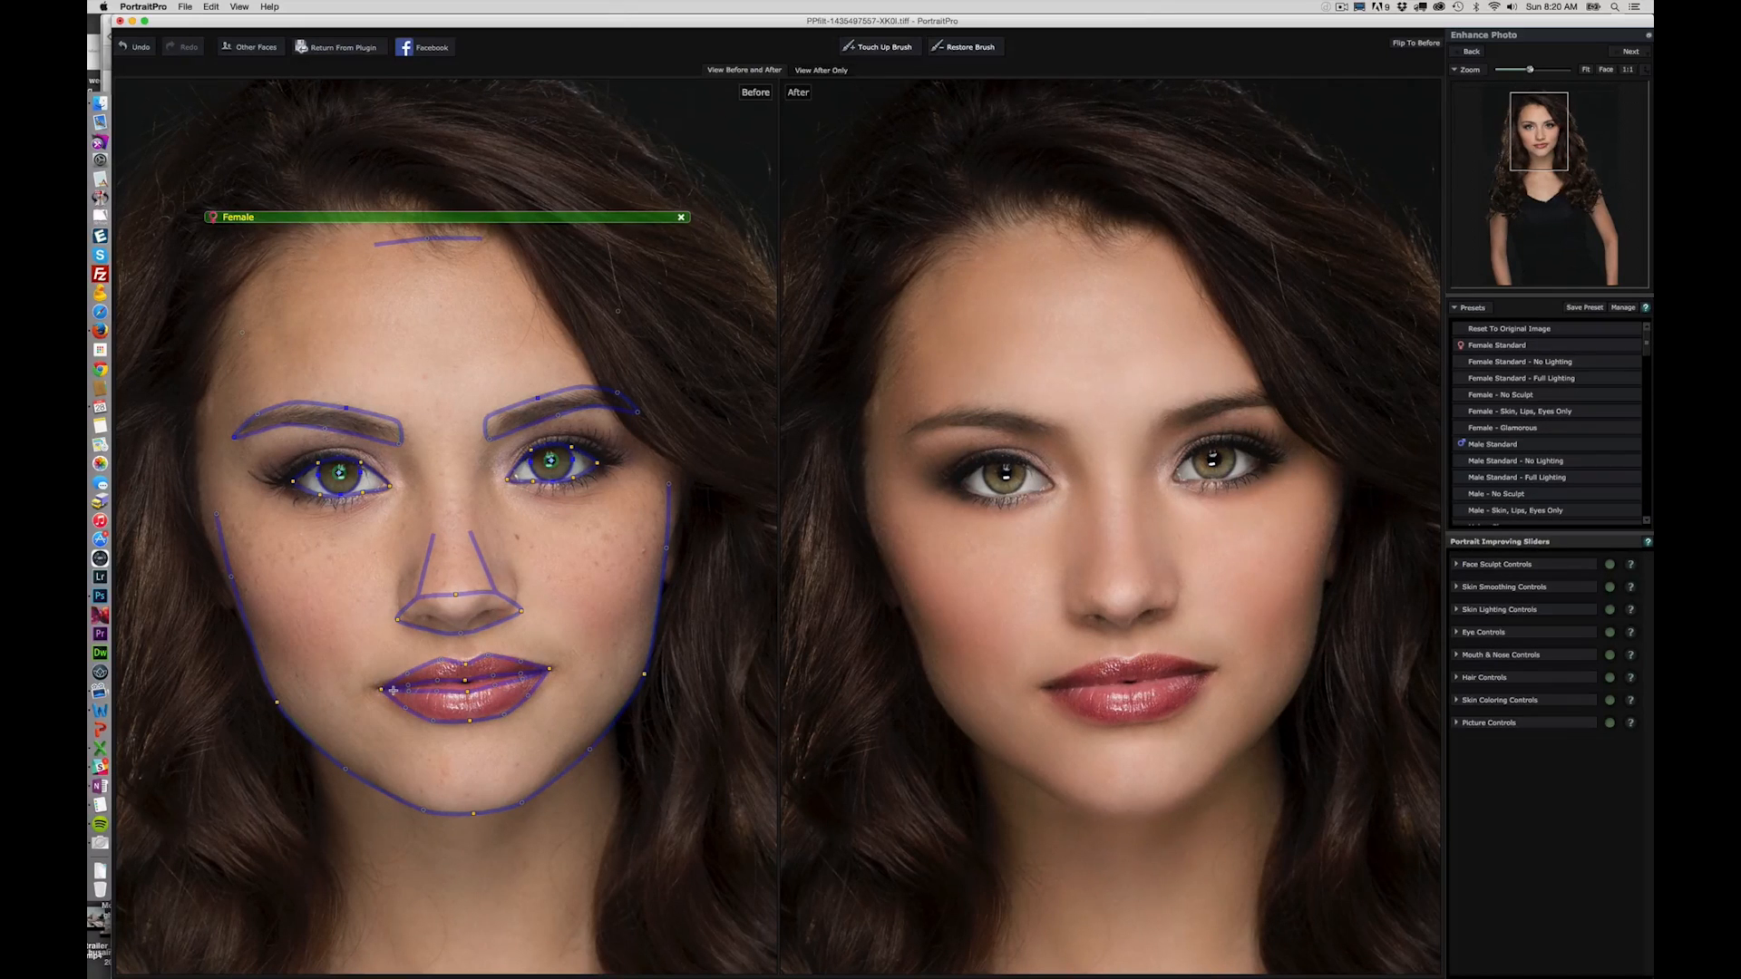
# - Fit the mouth outline to the corner of the lips and adjust the face outline along both cheeks
pyautogui.moveTo(381, 691); pyautogui.dragTo(374, 691)
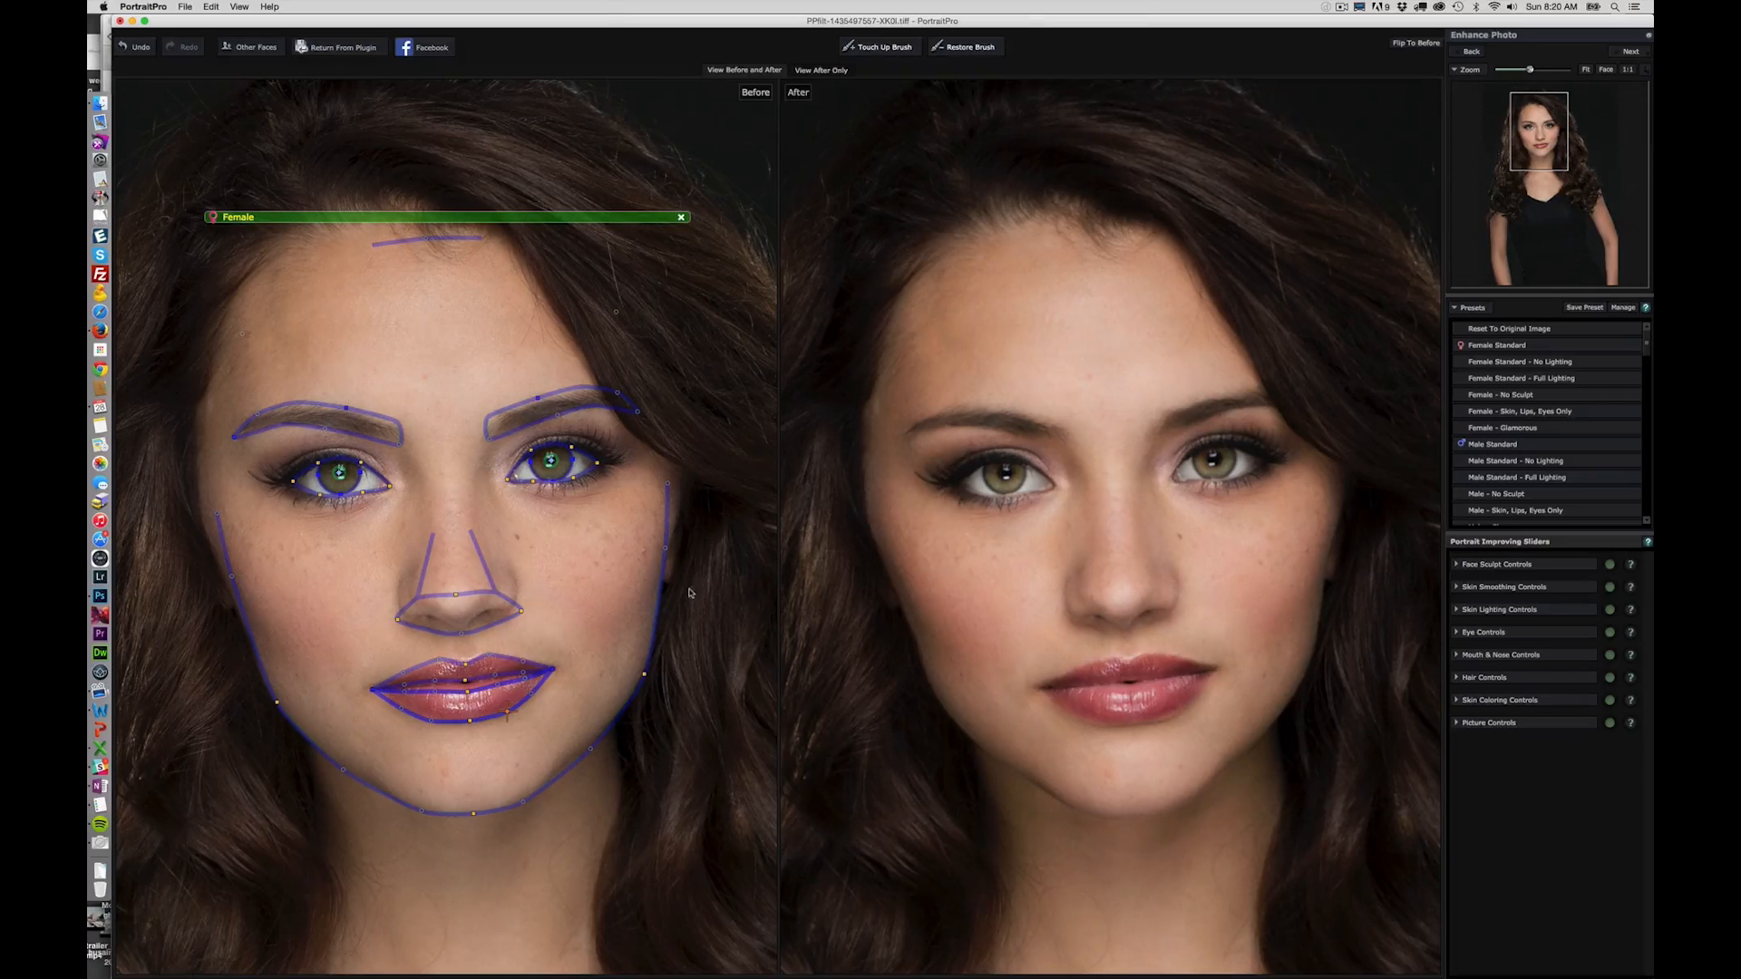
pyautogui.moveTo(669, 487); pyautogui.dragTo(671, 547)
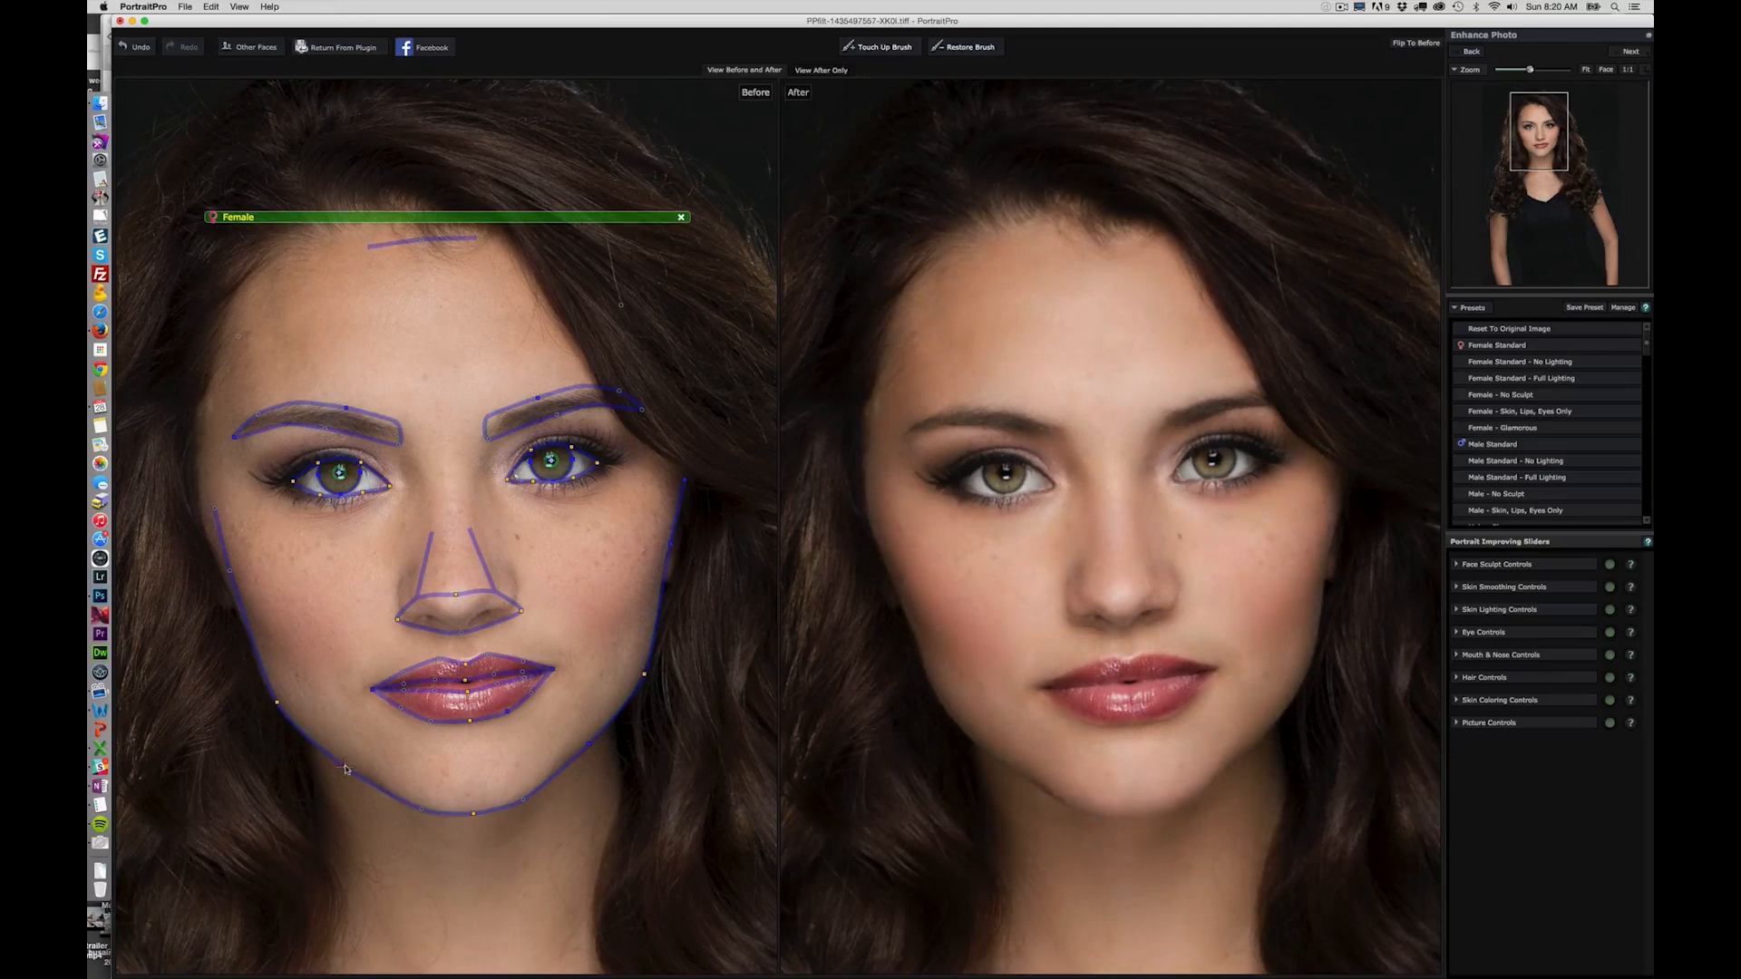
pyautogui.moveTo(228, 571); pyautogui.dragTo(225, 579)
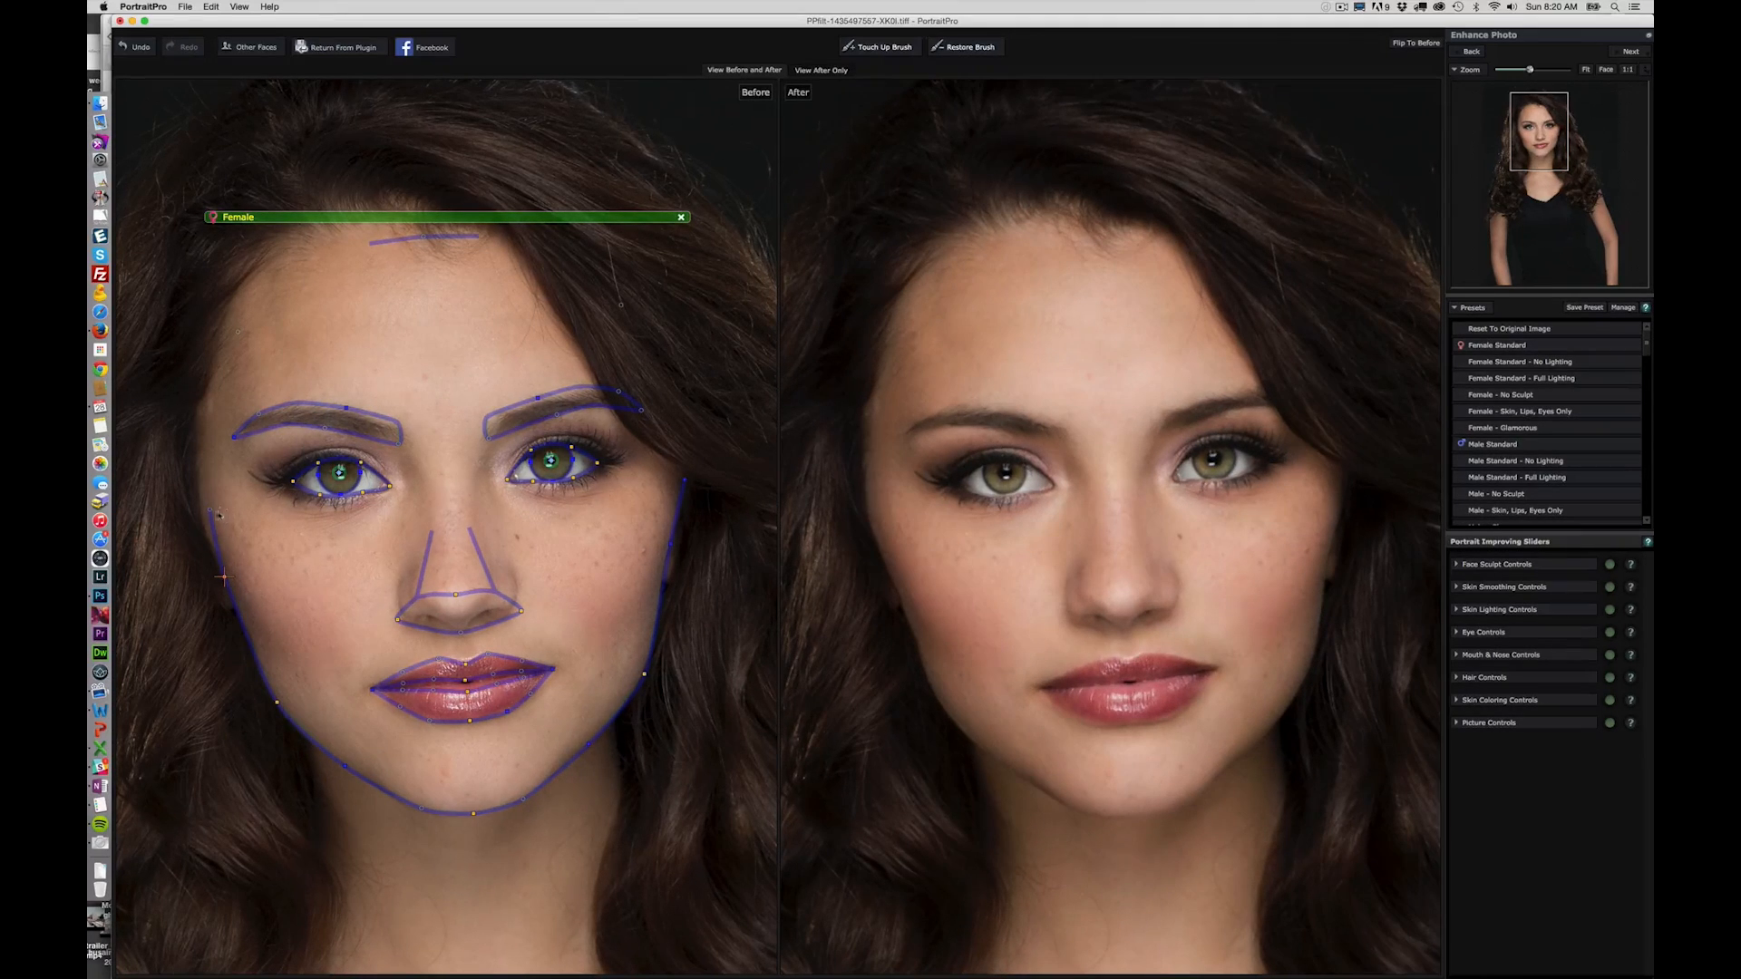
pyautogui.moveTo(209, 512); pyautogui.dragTo(200, 513)
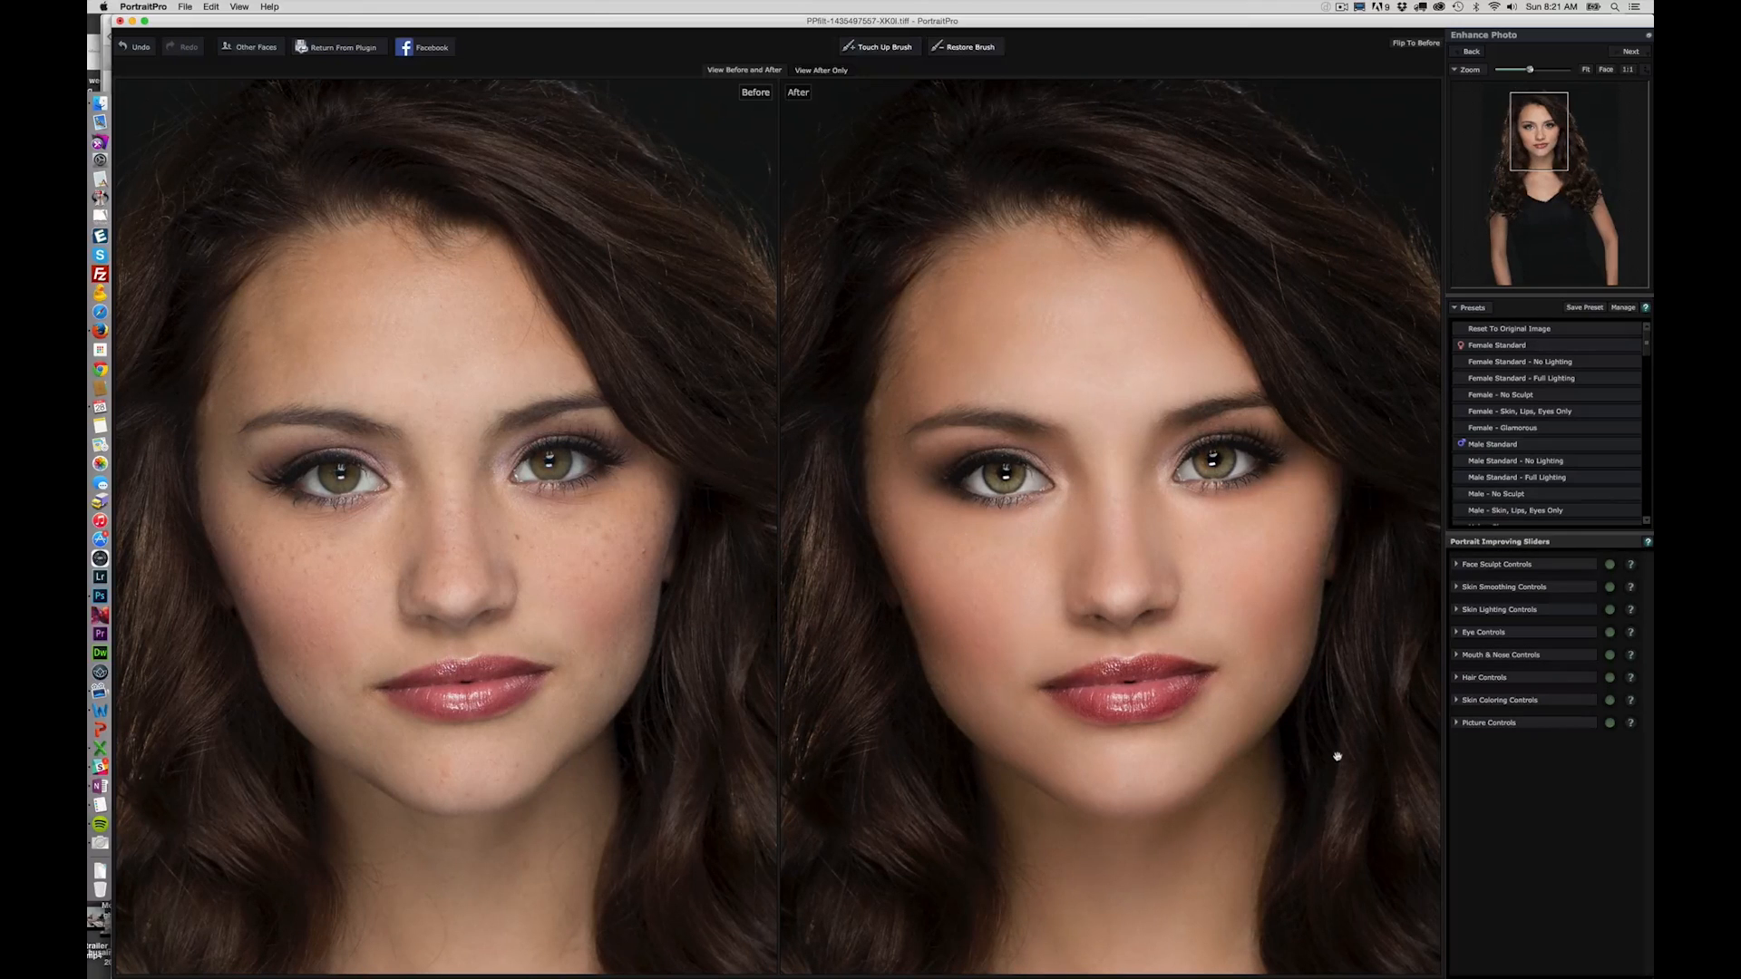
# - Set face sculpting to Master Fade 37, Eye Widening 43, Mouth Shape 9, Plump Lips 34 and Nose 54
pyautogui.click(1465, 589)
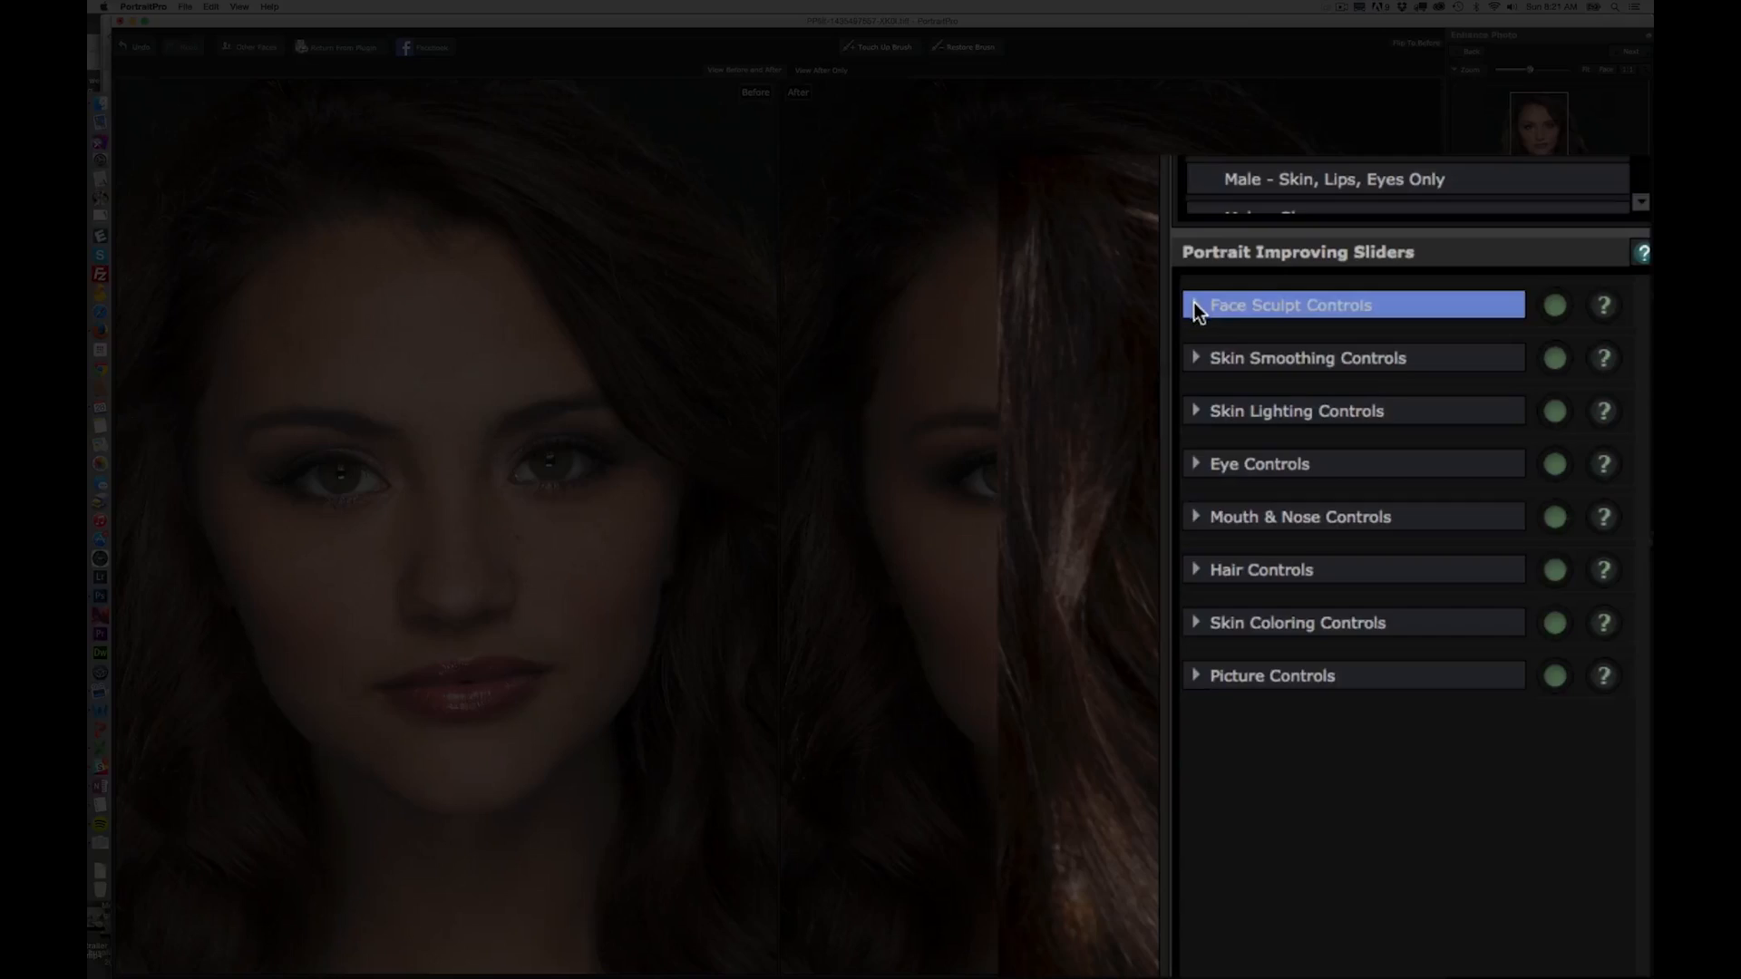
pyautogui.click(1455, 564)
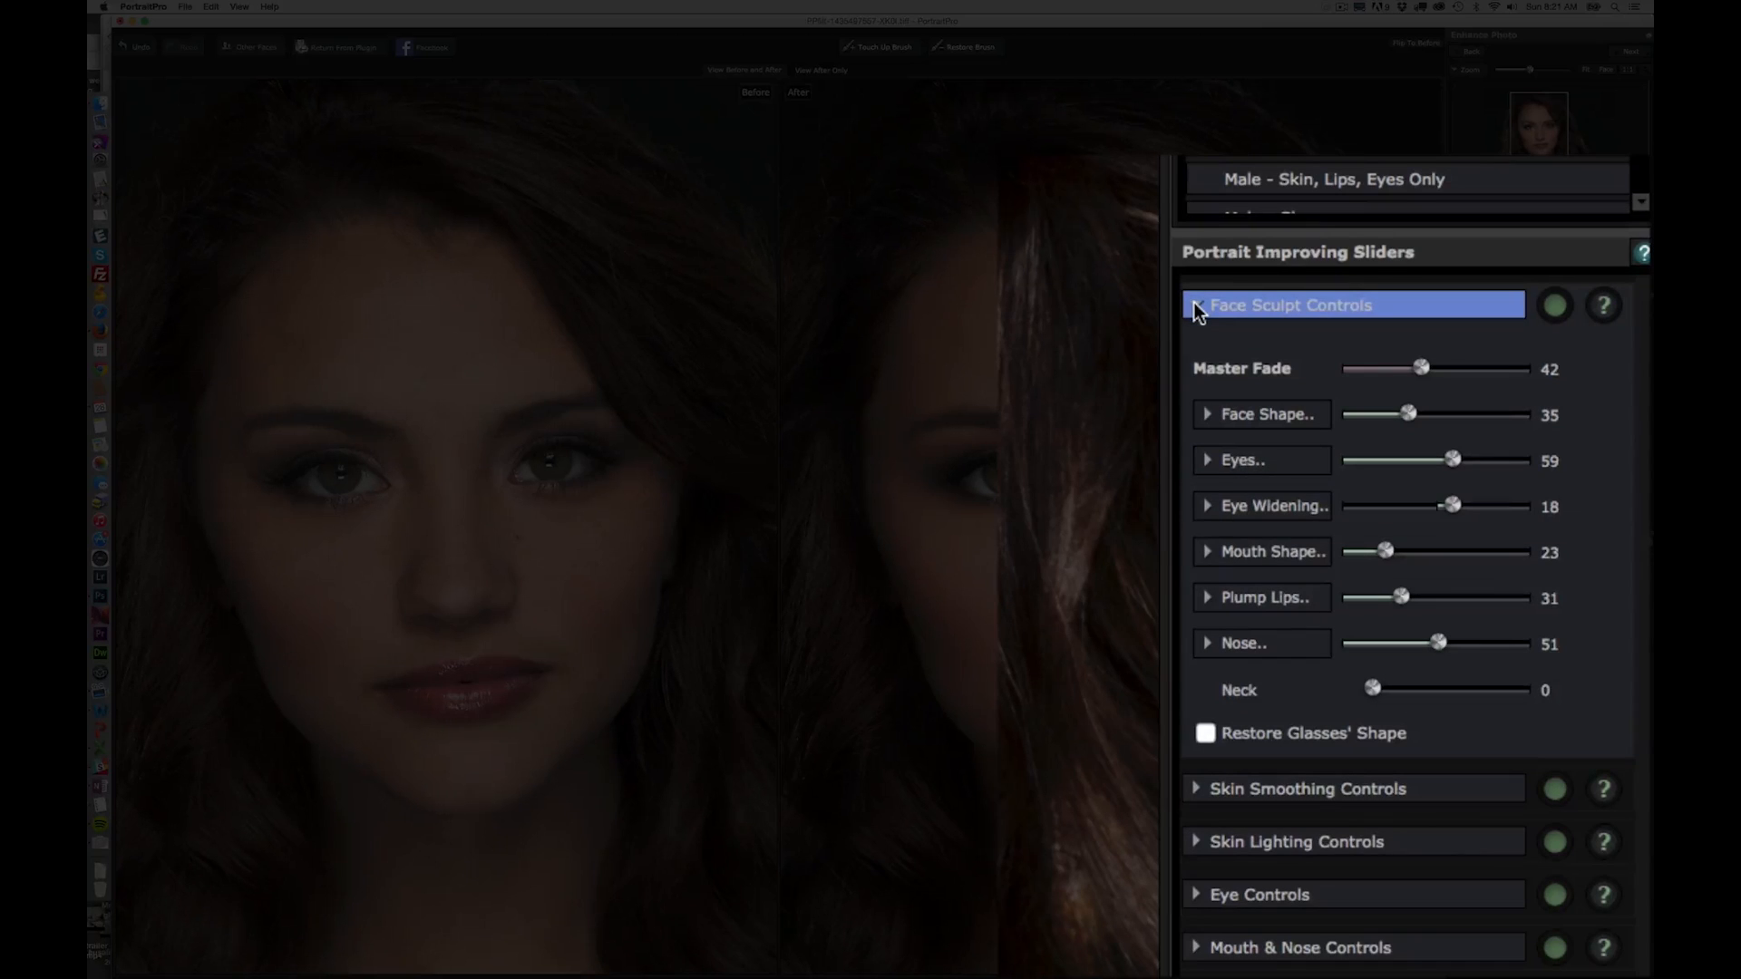
pyautogui.moveTo(1475, 458)
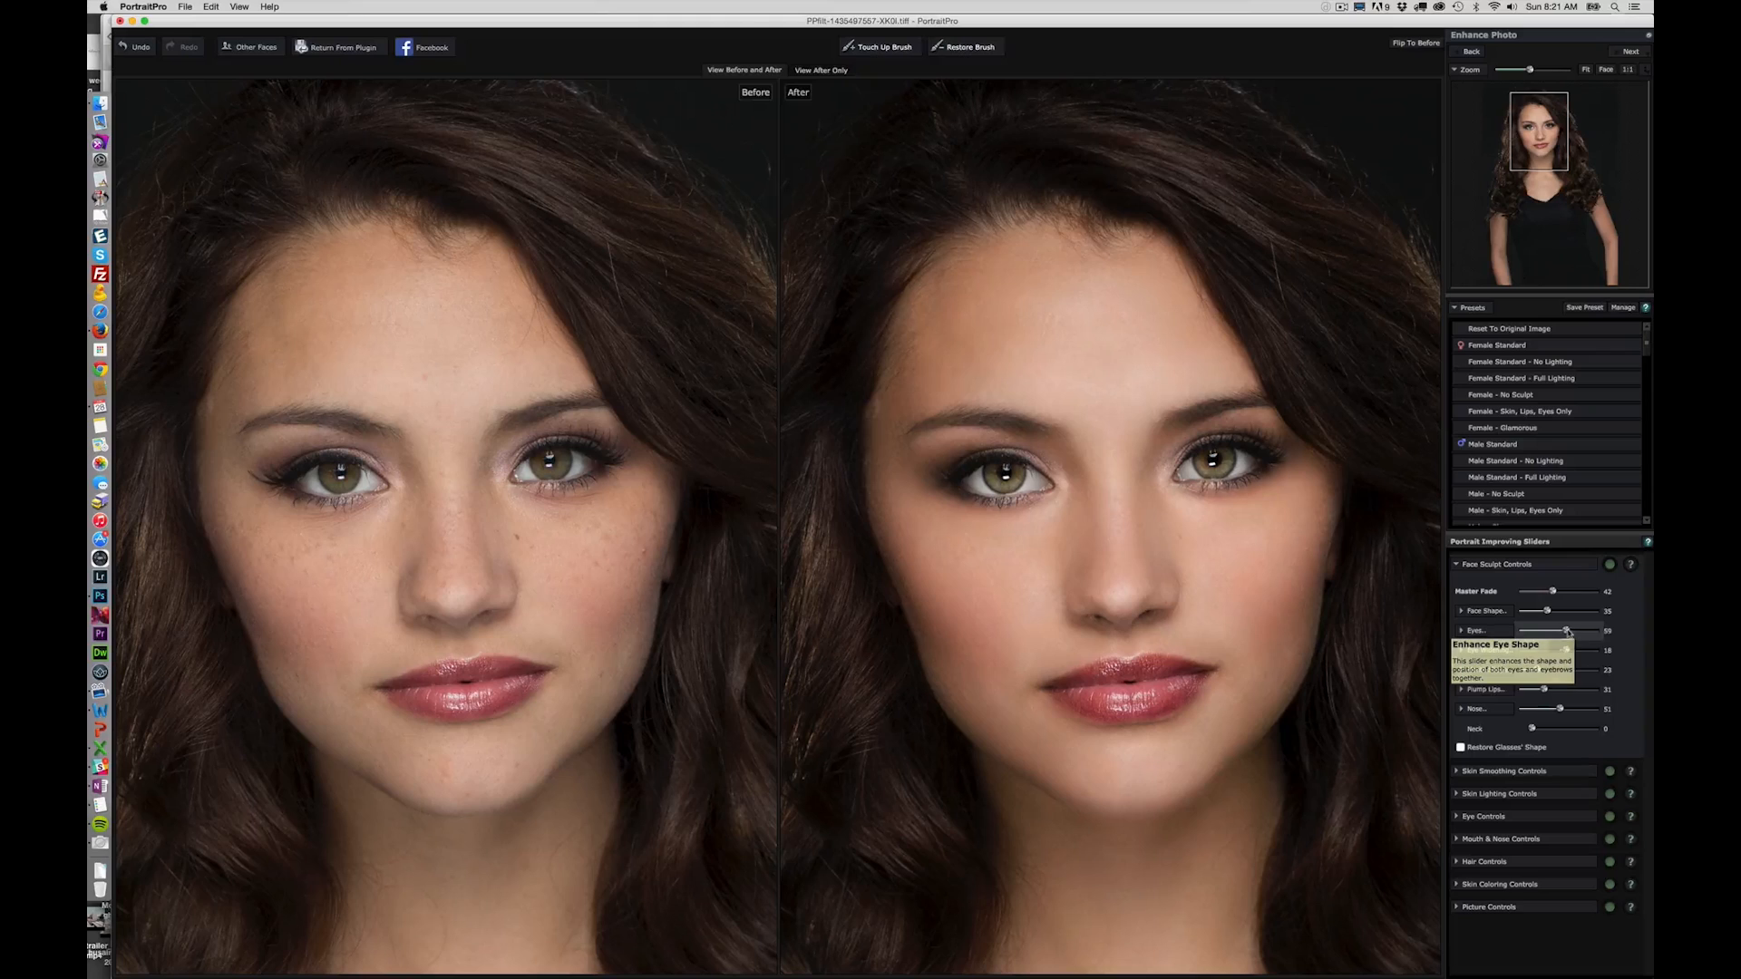
pyautogui.moveTo(1566, 630)
pyautogui.mouseDown()
pyautogui.moveTo(1608, 631)
pyautogui.moveTo(1504, 625)
pyautogui.moveTo(1600, 626)
pyautogui.moveTo(1559, 629)
pyautogui.moveTo(1620, 650)
pyautogui.moveTo(1480, 647)
pyautogui.moveTo(1610, 647)
pyautogui.moveTo(1575, 645)
pyautogui.mouseUp()
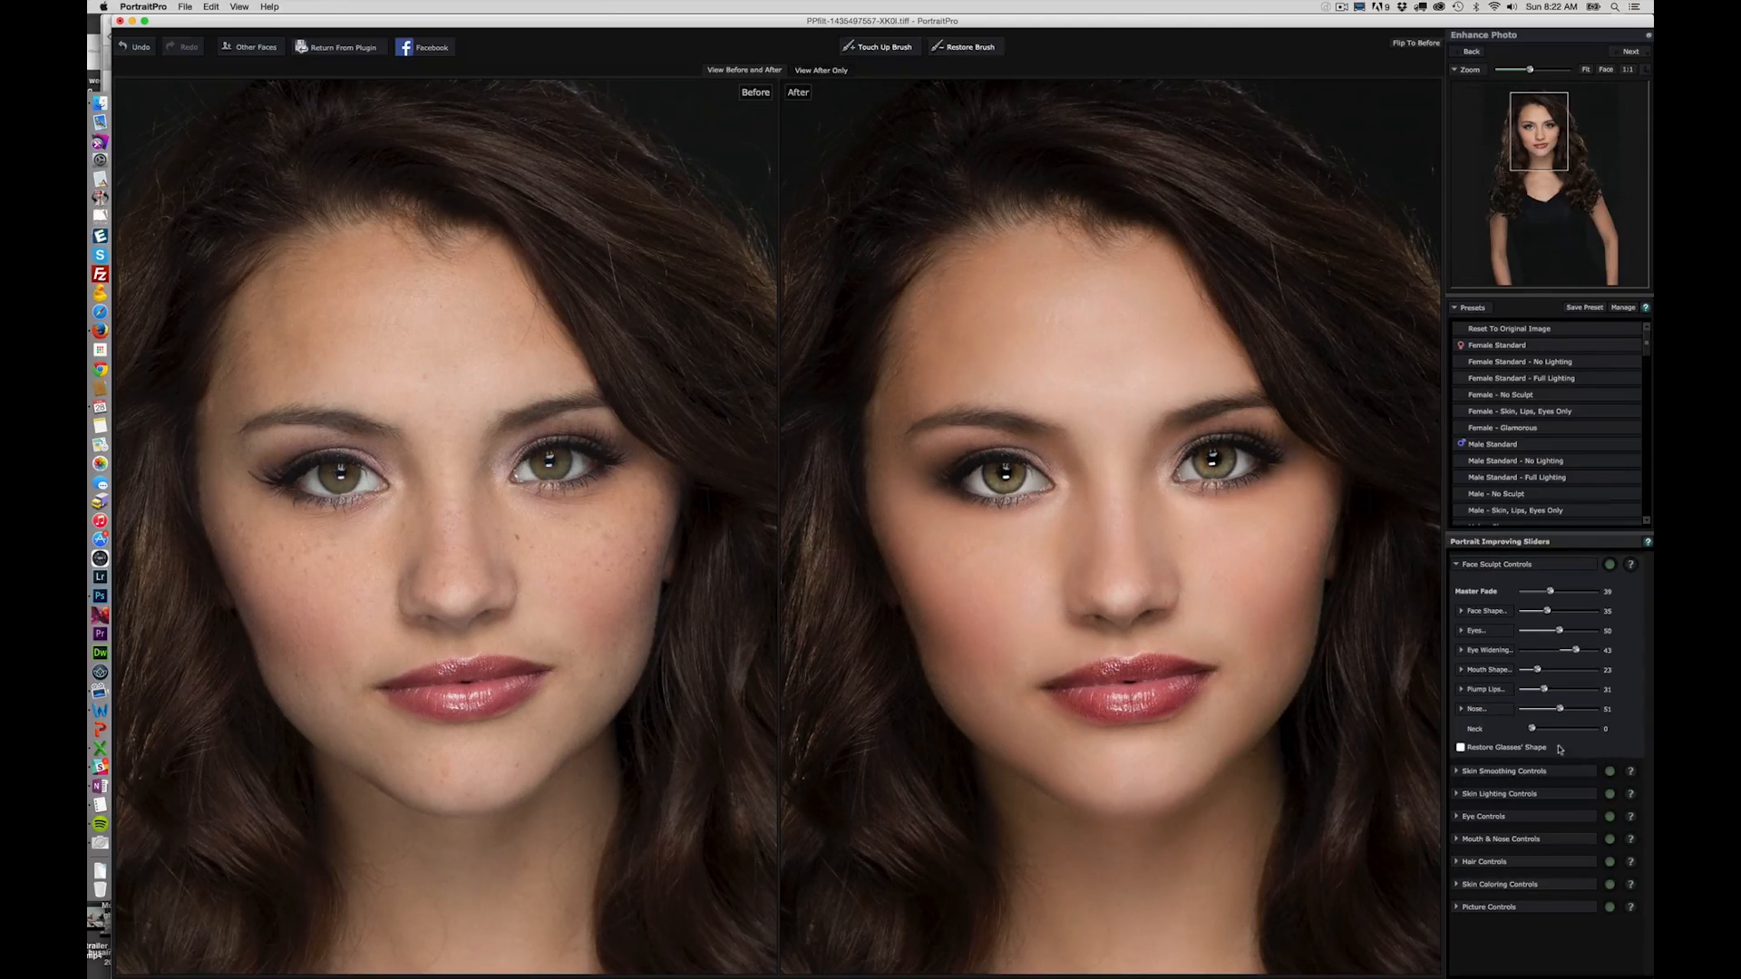
pyautogui.moveTo(1538, 672); pyautogui.dragTo(1567, 713)
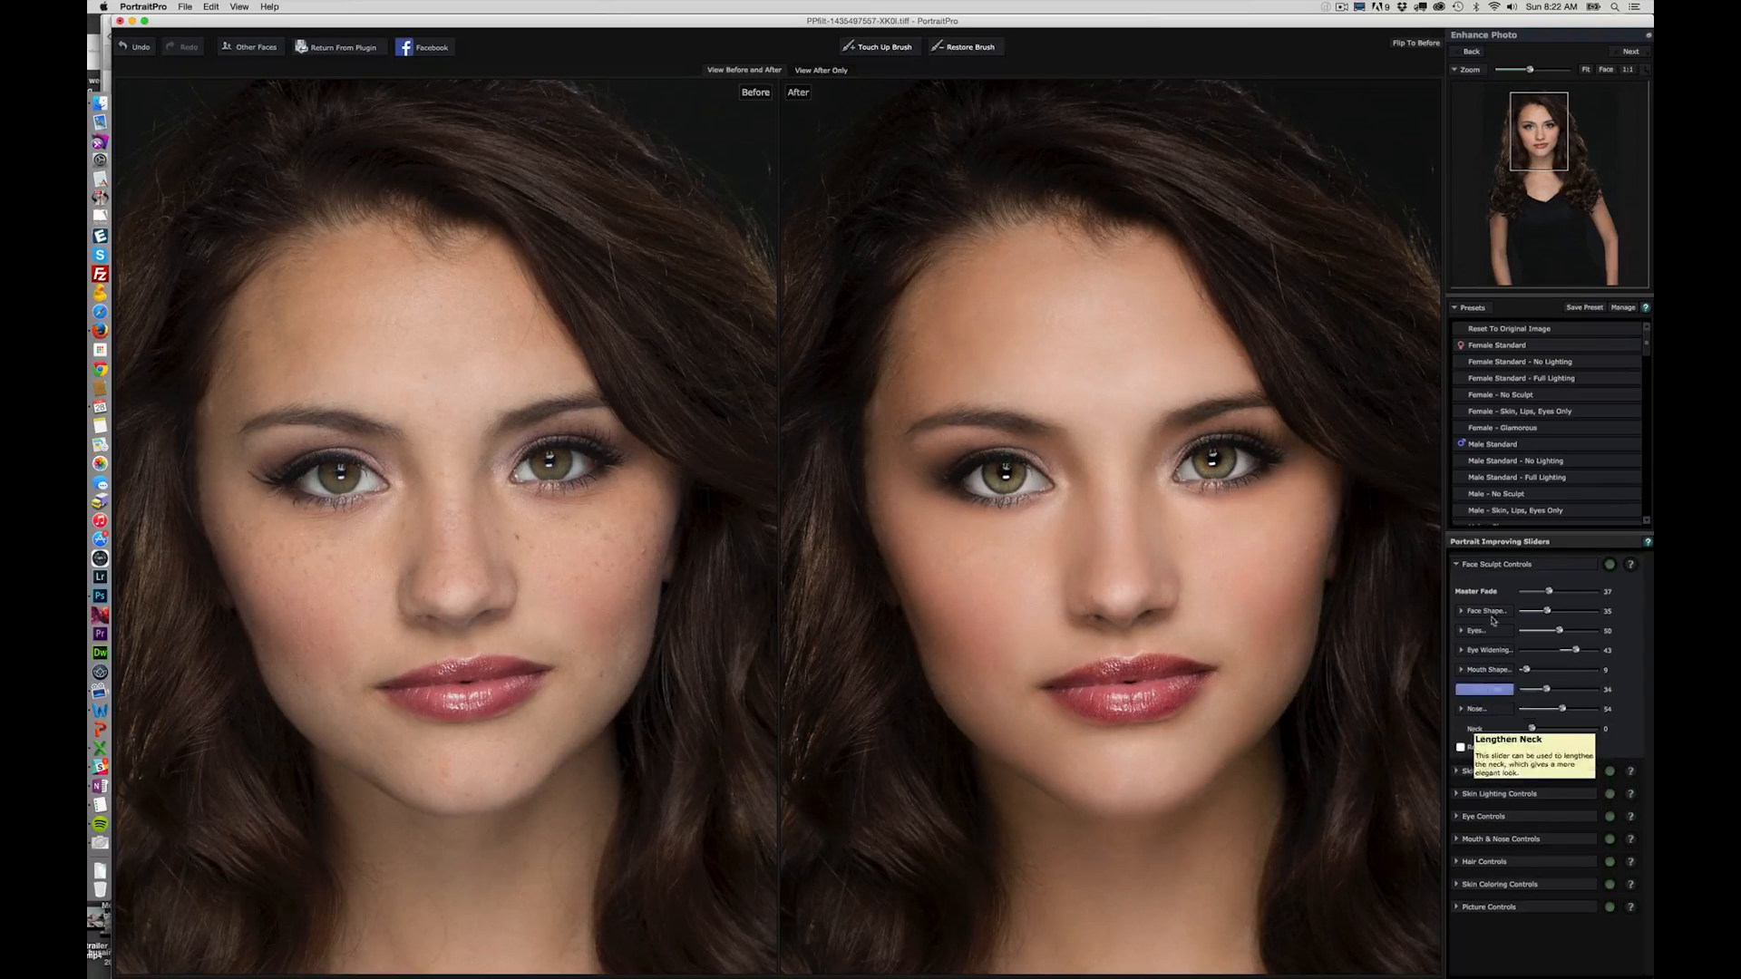
pyautogui.click(1460, 564)
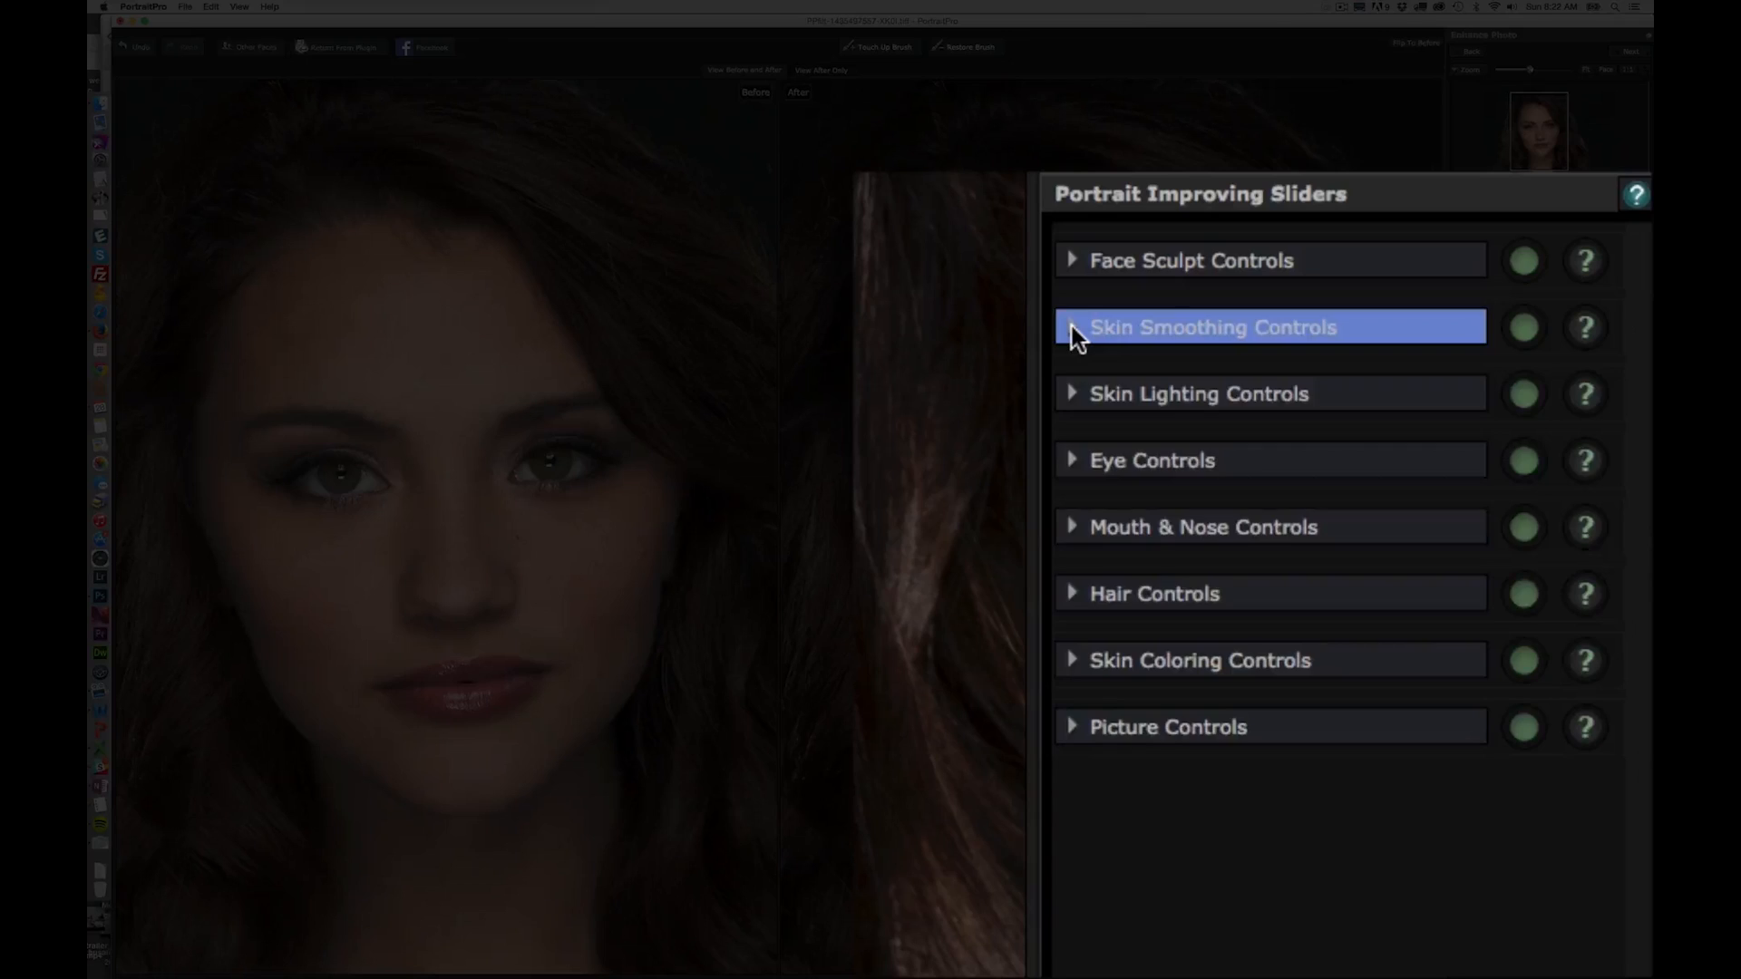
# - Inspect the skin area mask and its brushes, and set skin smoothing to Master Fade 47, Remove Pores 17 and Remove Shine 57
pyautogui.click(1072, 326)
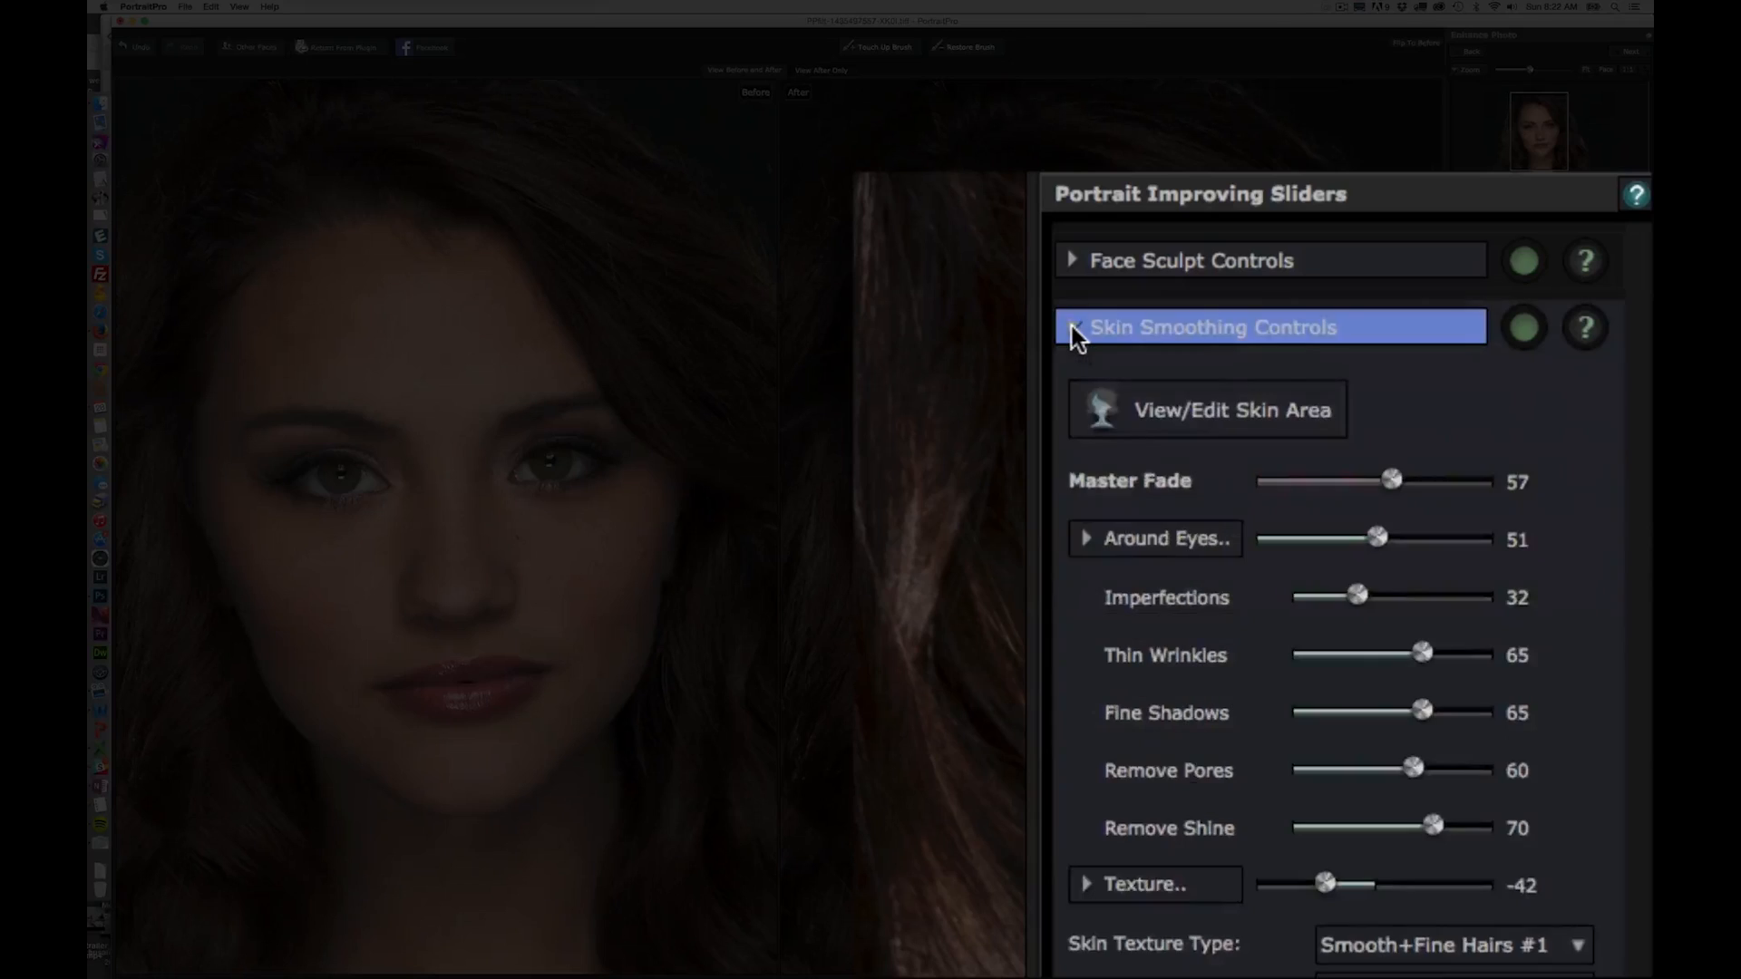
pyautogui.click(1250, 408)
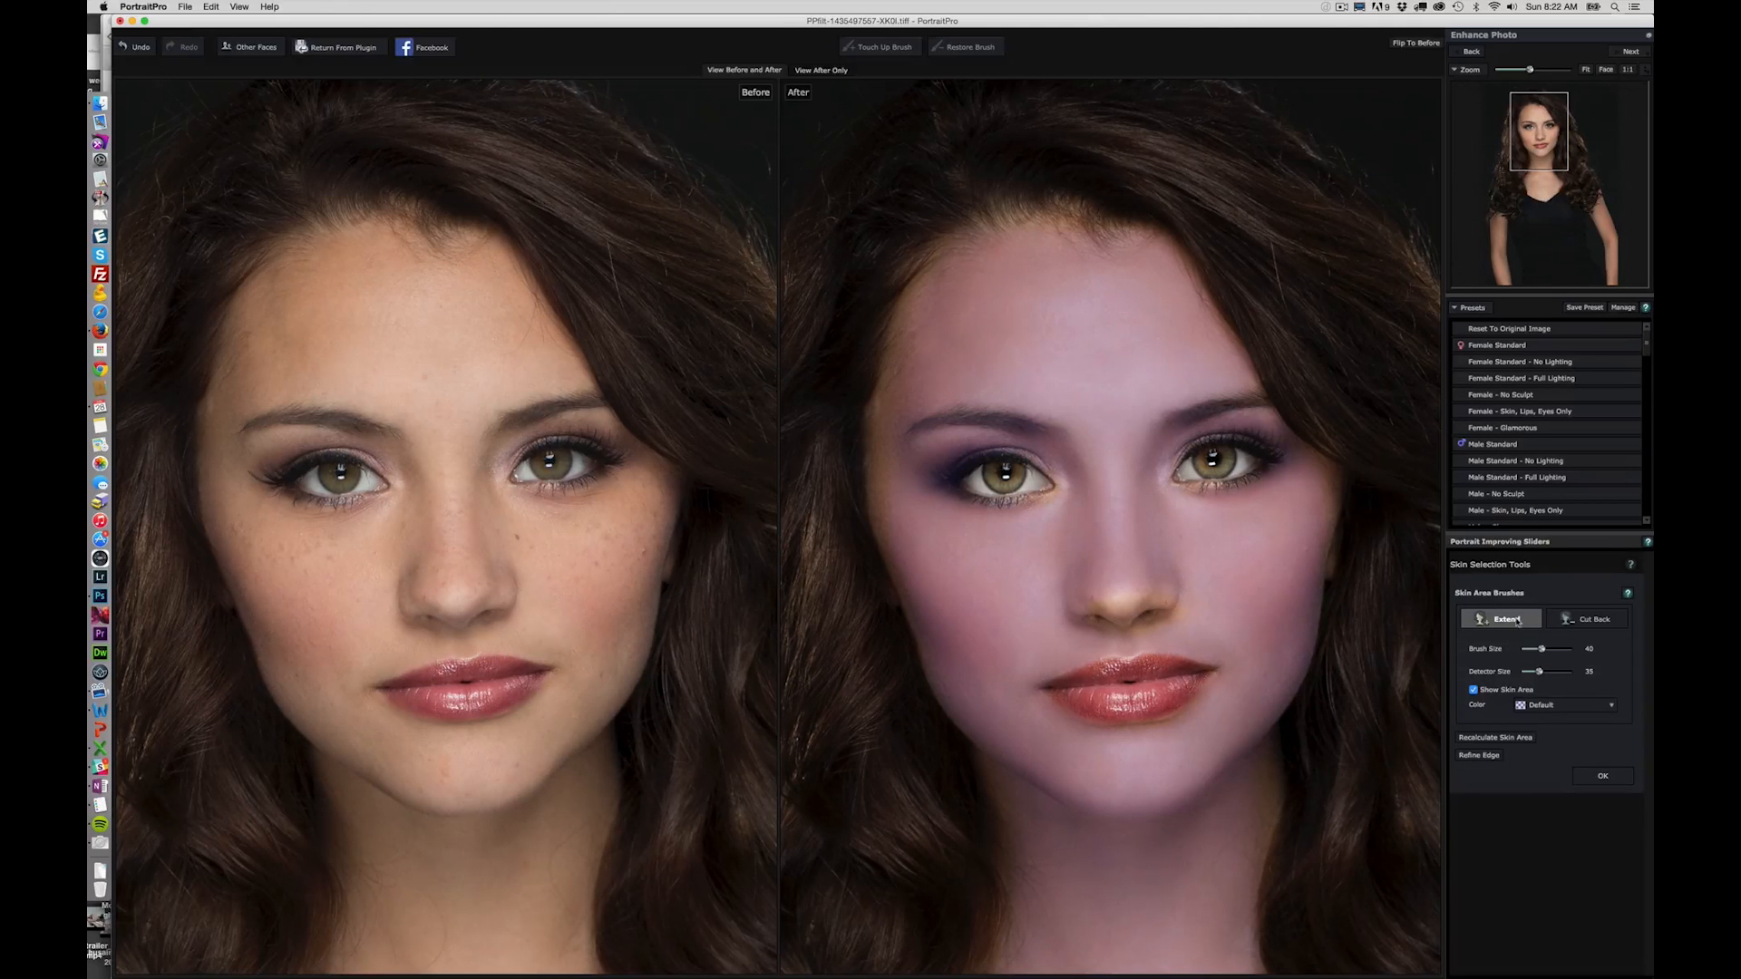
pyautogui.click(1615, 618)
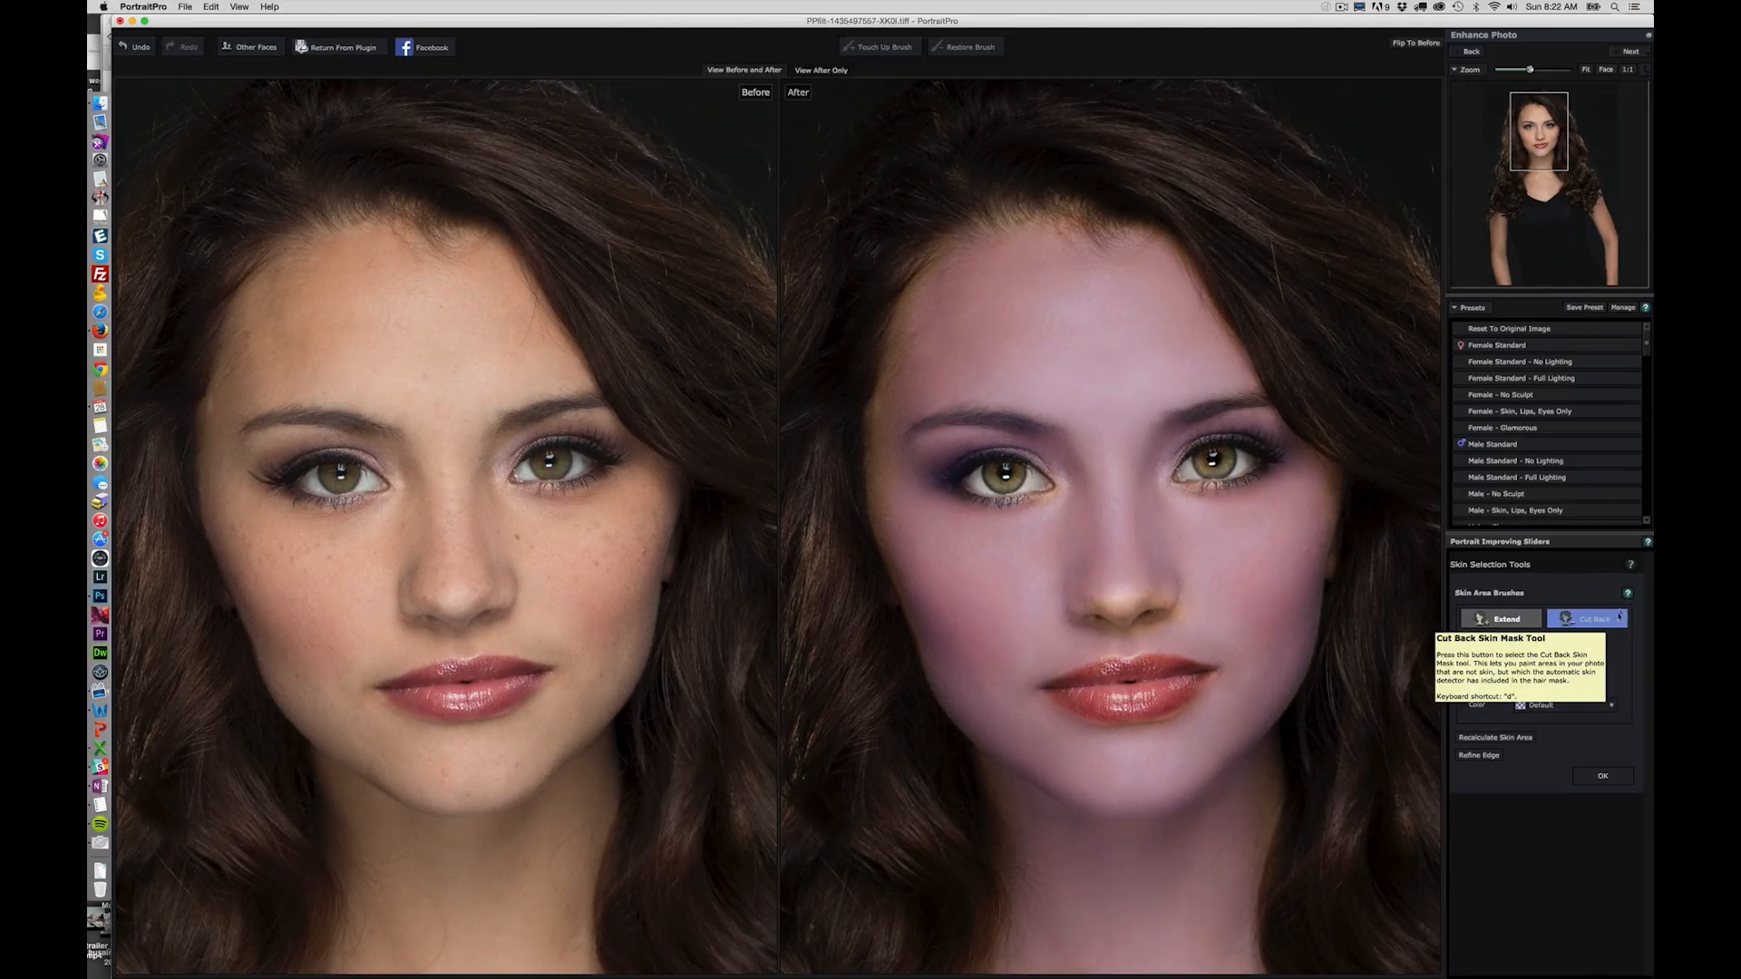
pyautogui.click(1596, 776)
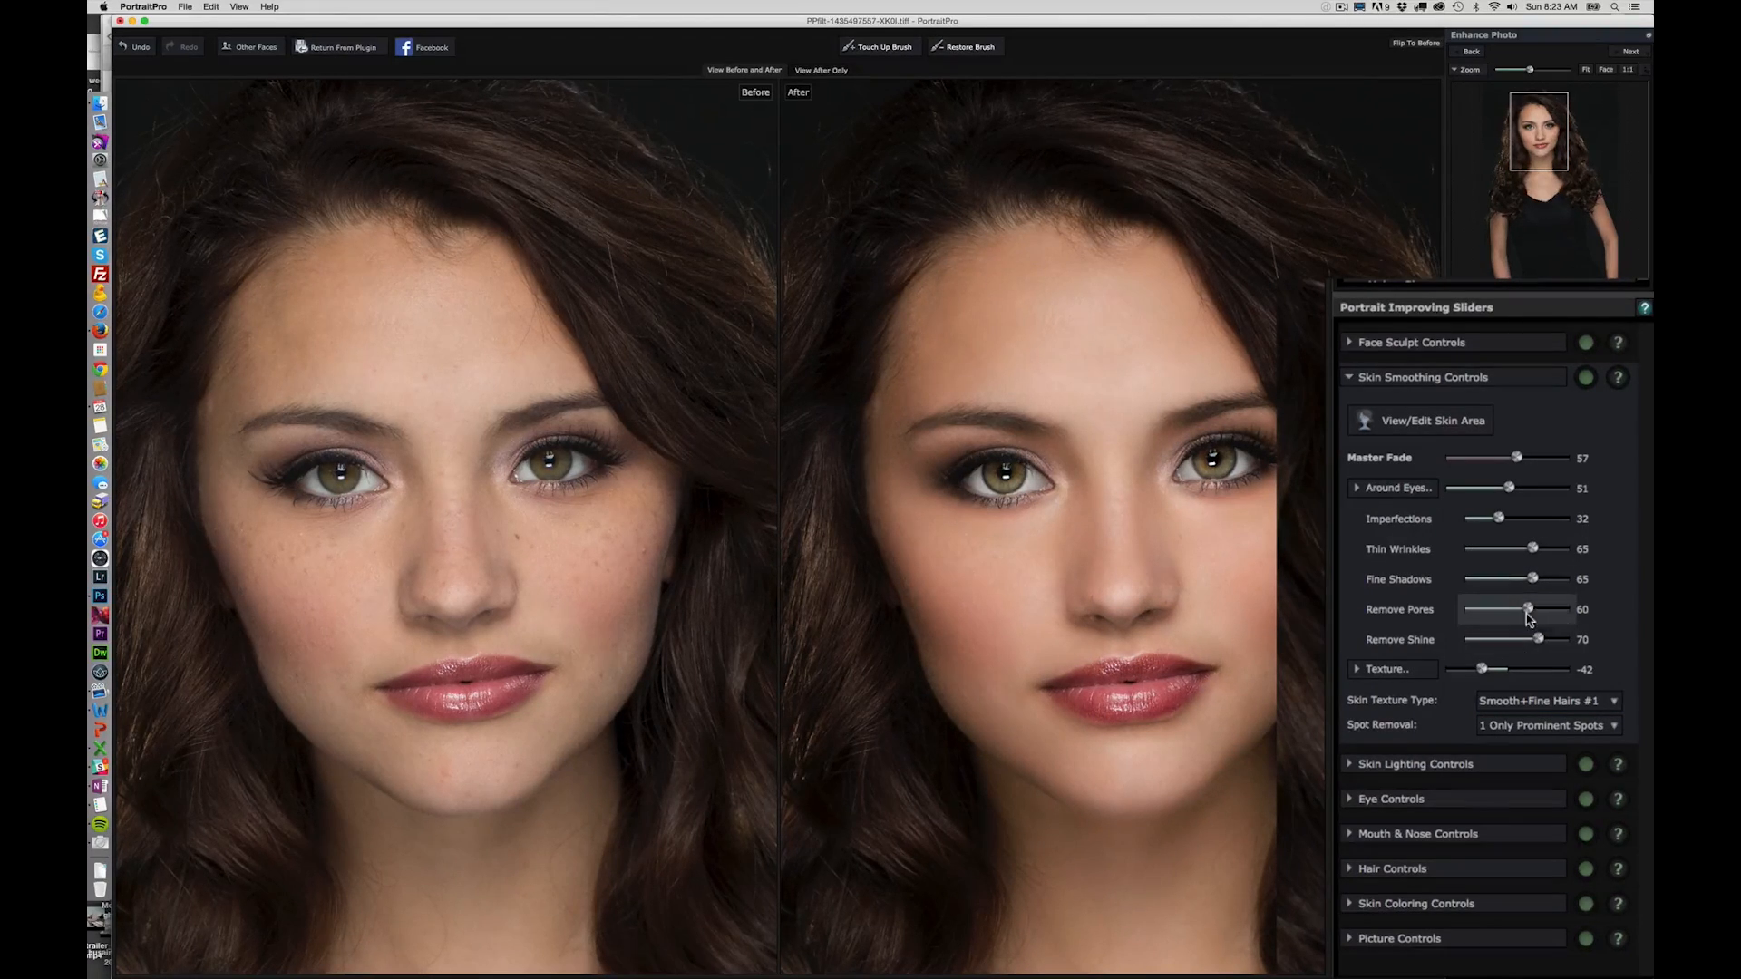
pyautogui.moveTo(1529, 609)
pyautogui.mouseDown()
pyautogui.moveTo(1637, 614)
pyautogui.moveTo(1353, 601)
pyautogui.moveTo(1483, 609)
pyautogui.moveTo(1512, 642)
pyautogui.moveTo(1461, 640)
pyautogui.moveTo(1612, 641)
pyautogui.moveTo(1524, 640)
pyautogui.mouseUp()
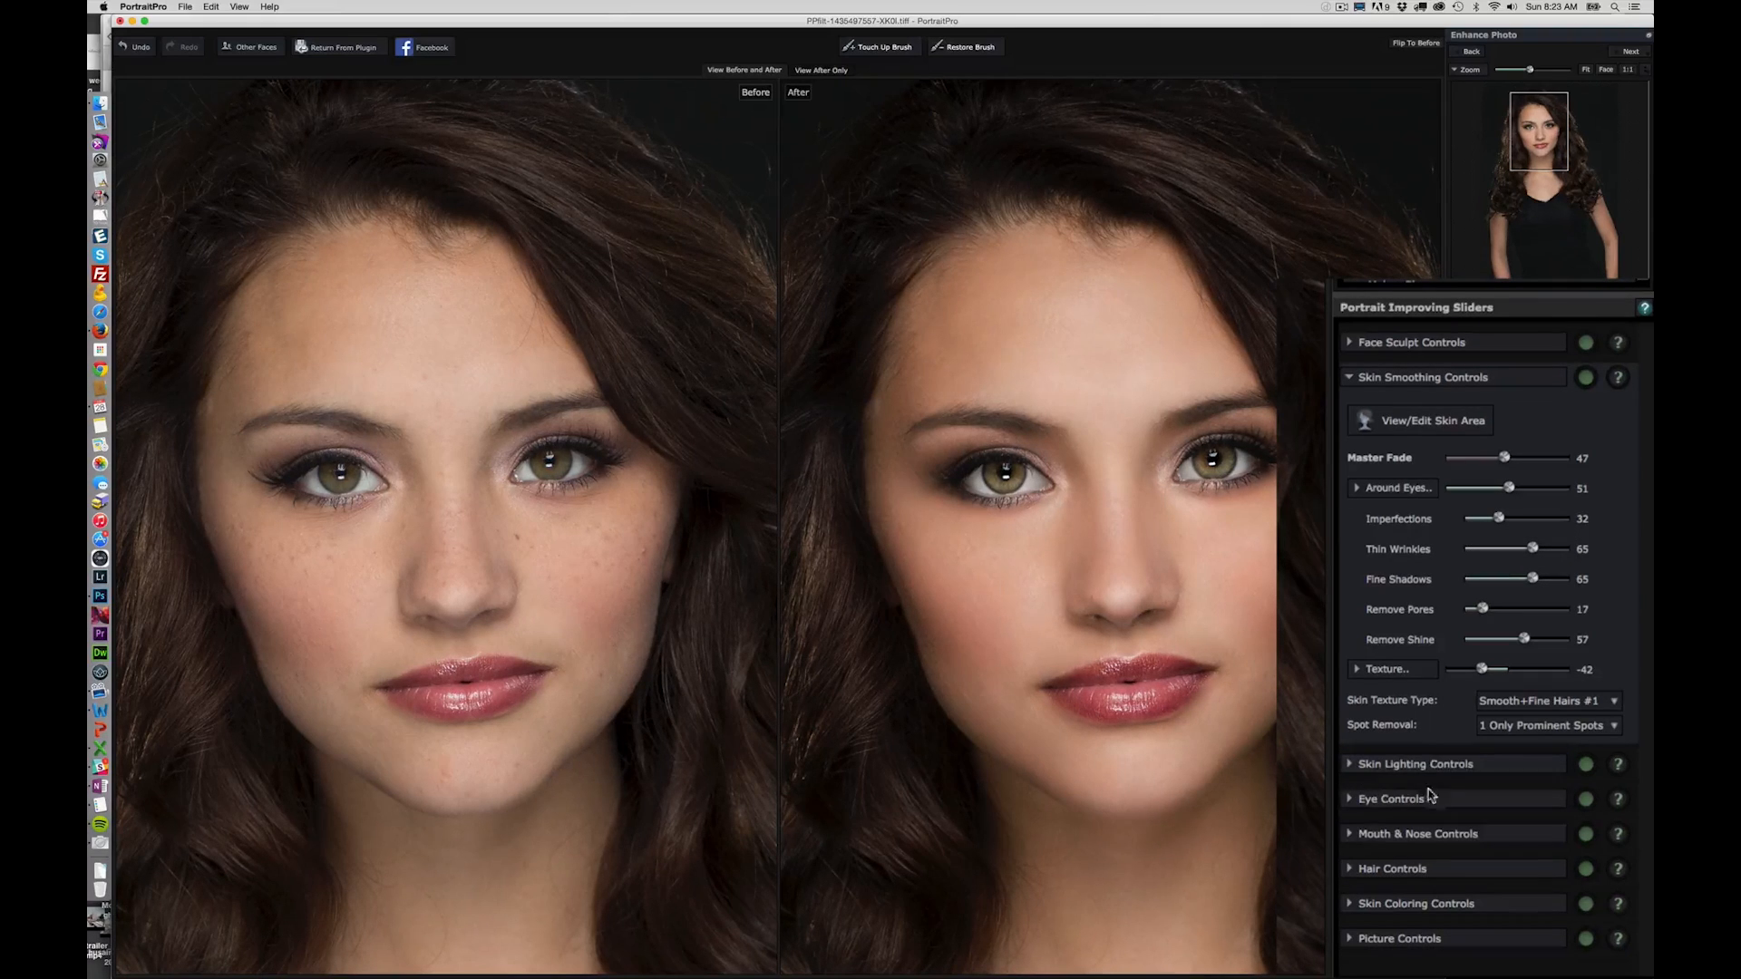
# - Set the eye controls to Darken Pupil 100, Darken Pupil Size 10 and Sharpen Eyebrows -24
pyautogui.click(1349, 802)
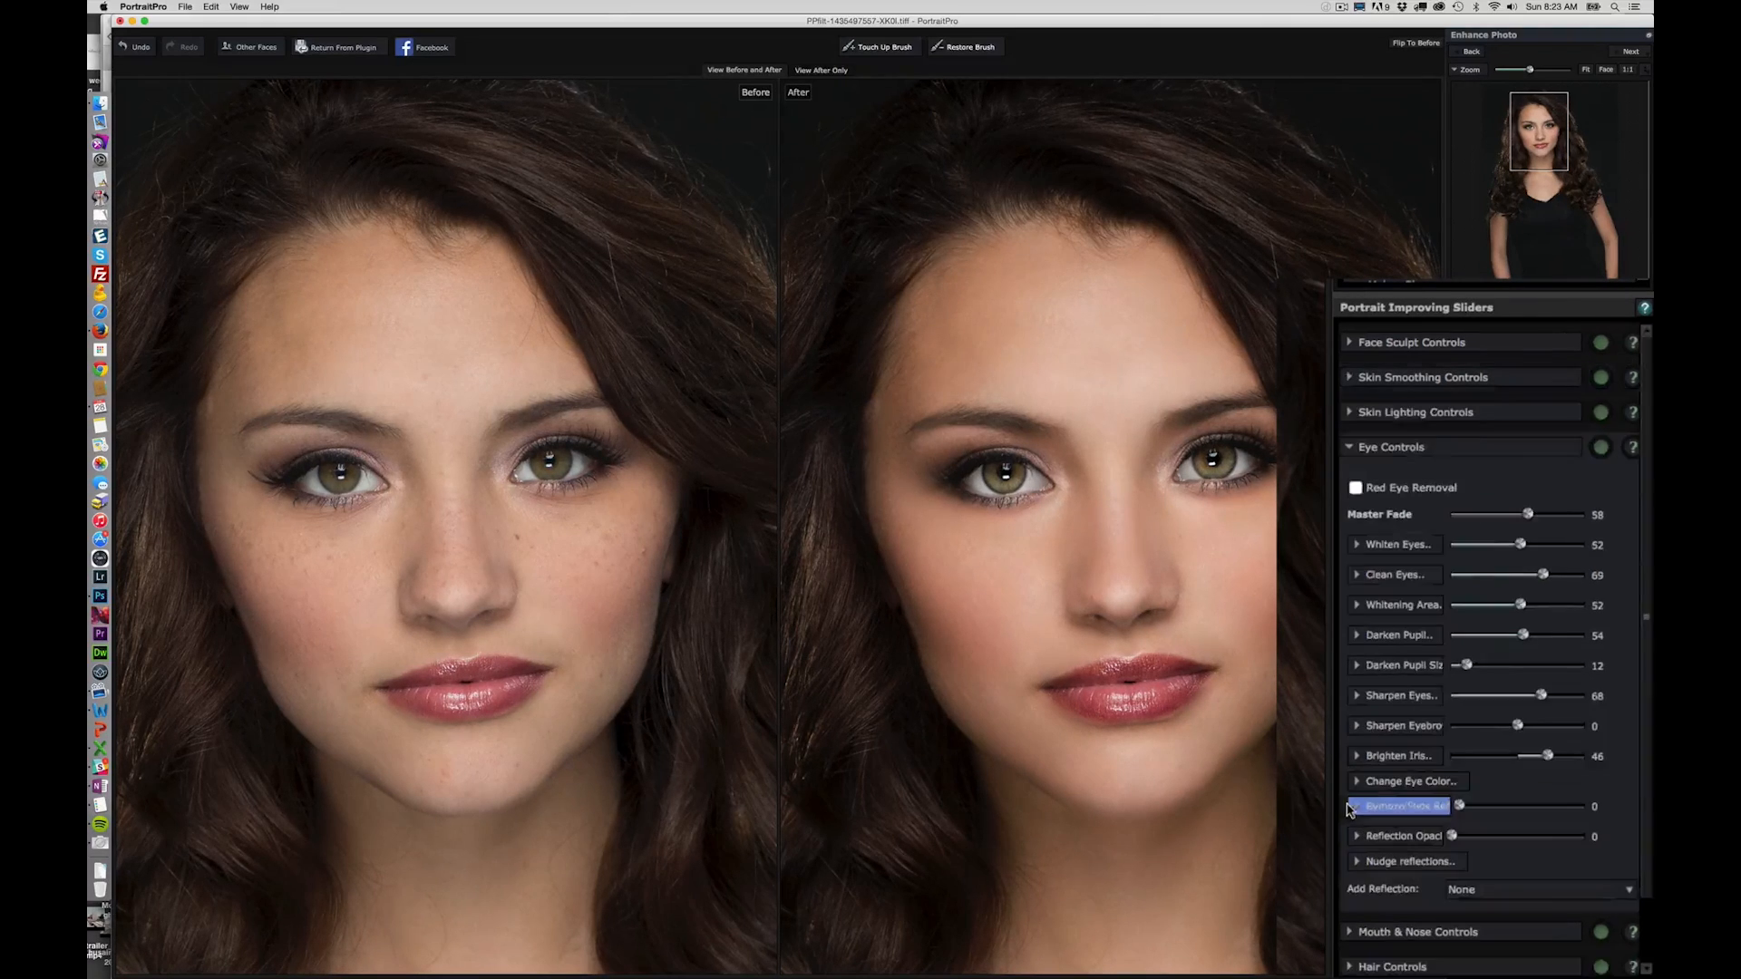
pyautogui.moveTo(1466, 664); pyautogui.dragTo(1461, 664)
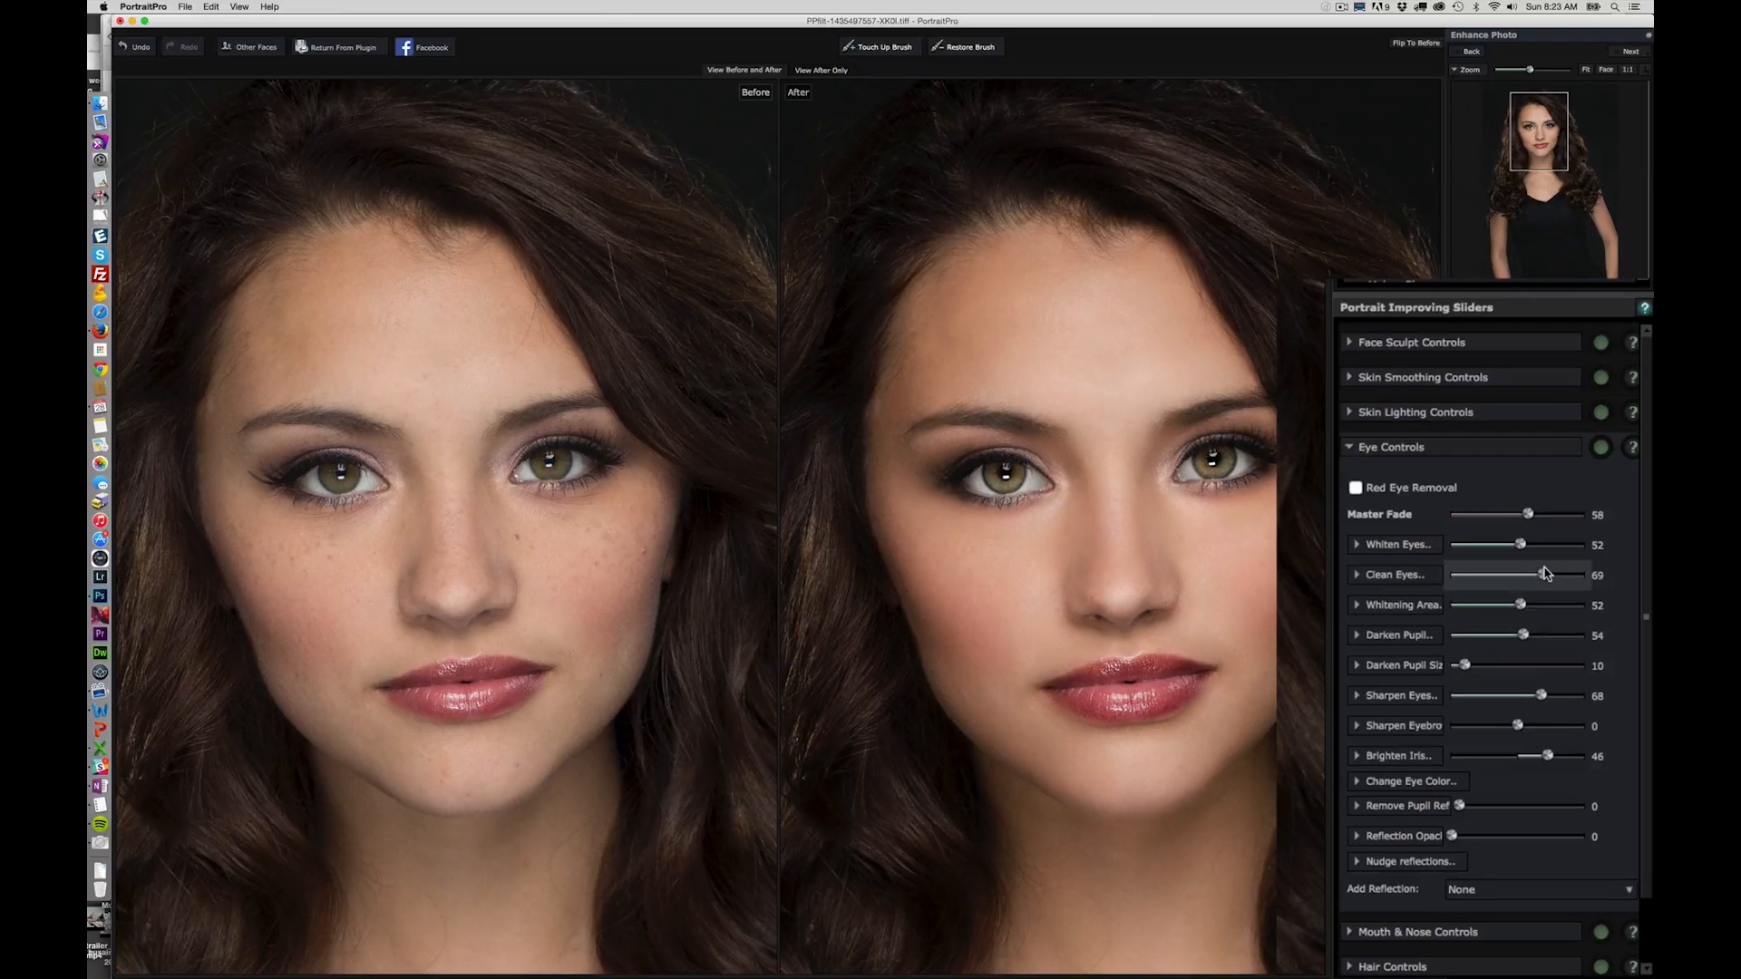
pyautogui.click(1433, 574)
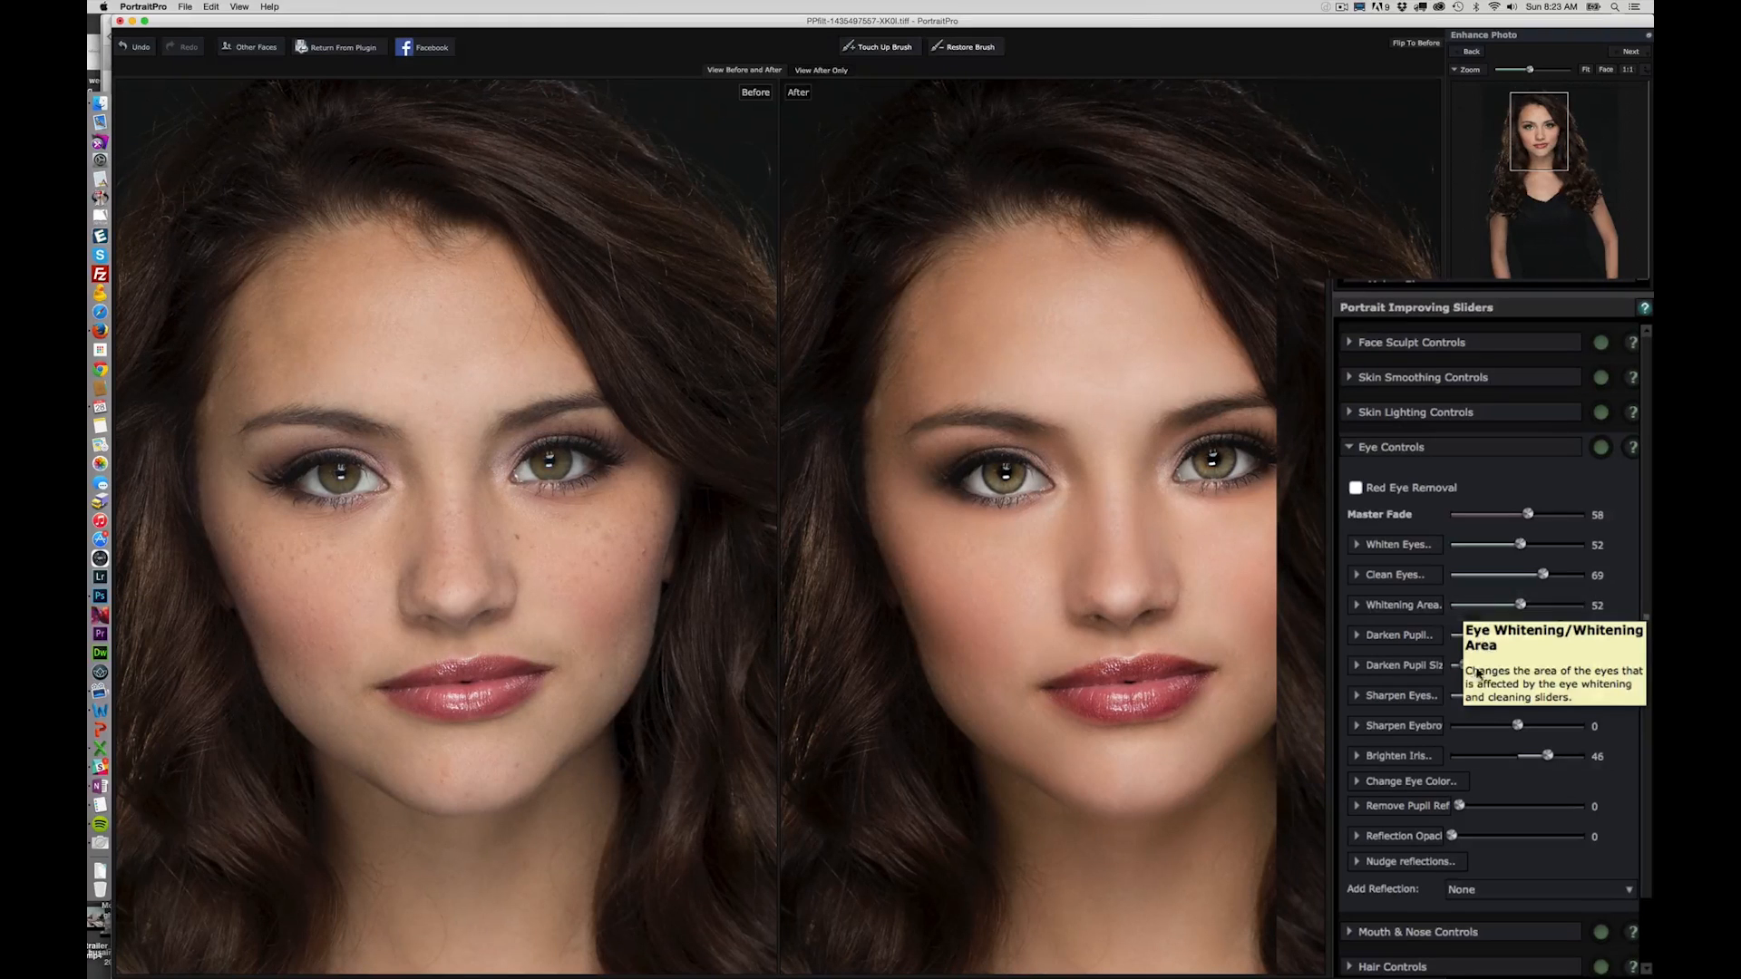
pyautogui.moveTo(1525, 637); pyautogui.dragTo(1603, 631)
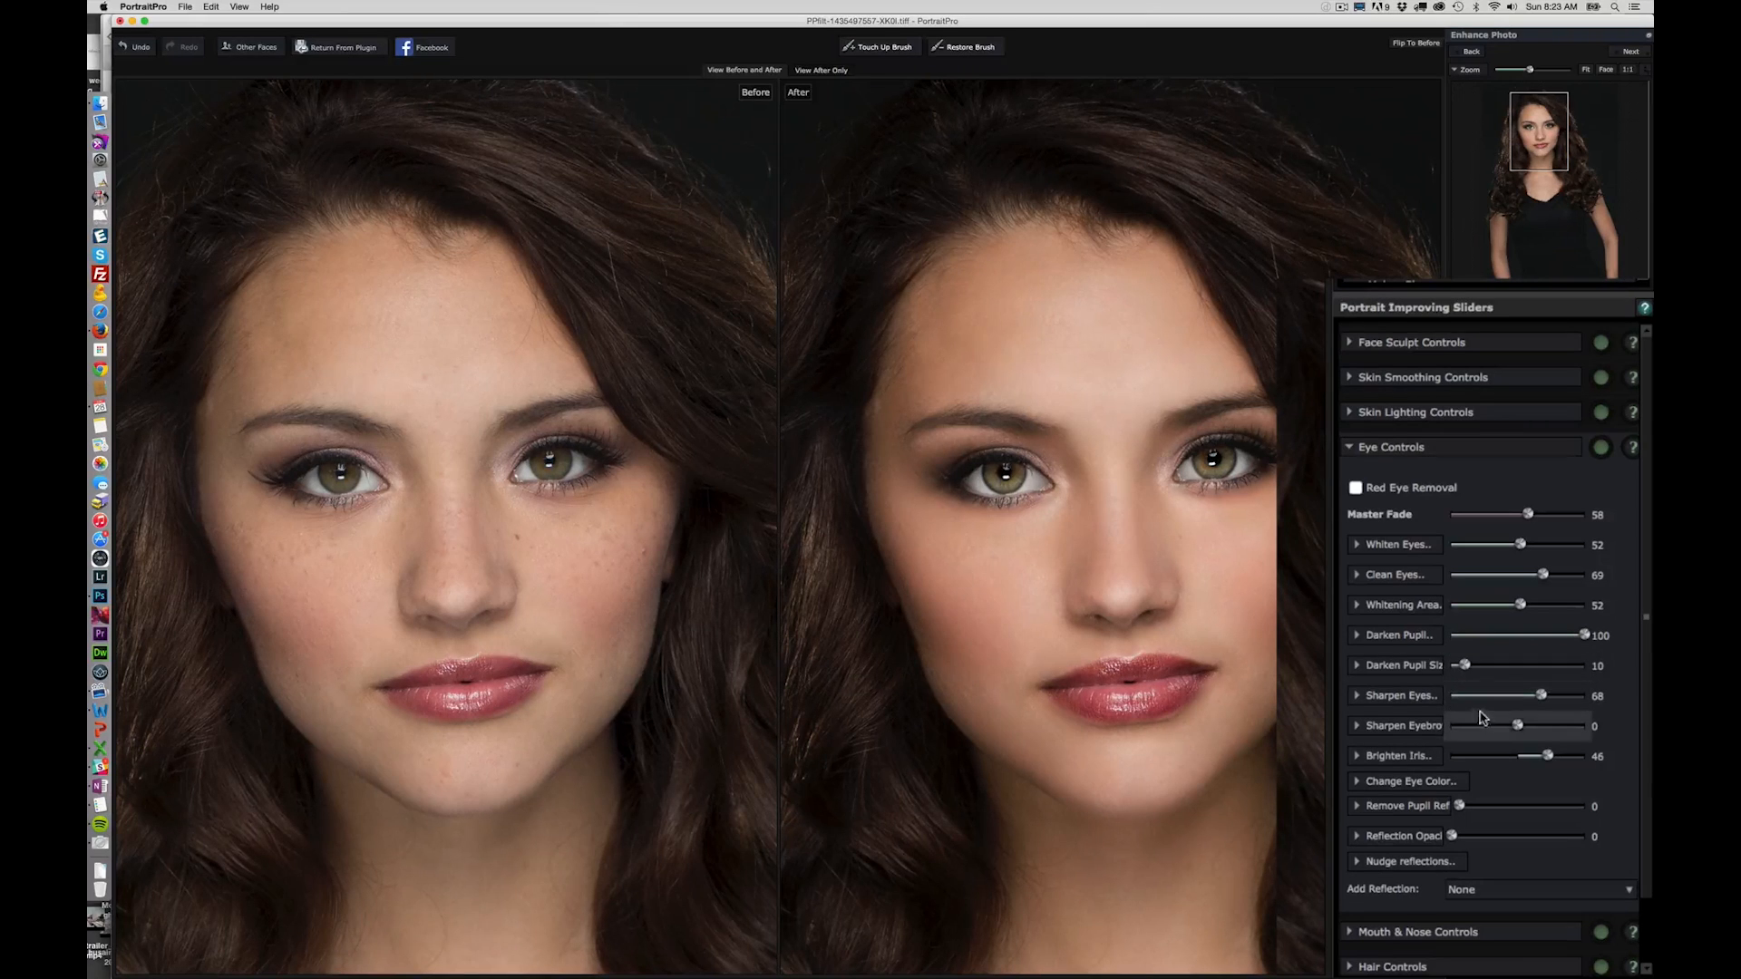
pyautogui.moveTo(1516, 725)
pyautogui.mouseDown()
pyautogui.moveTo(1648, 721)
pyautogui.moveTo(1503, 723)
pyautogui.mouseUp()
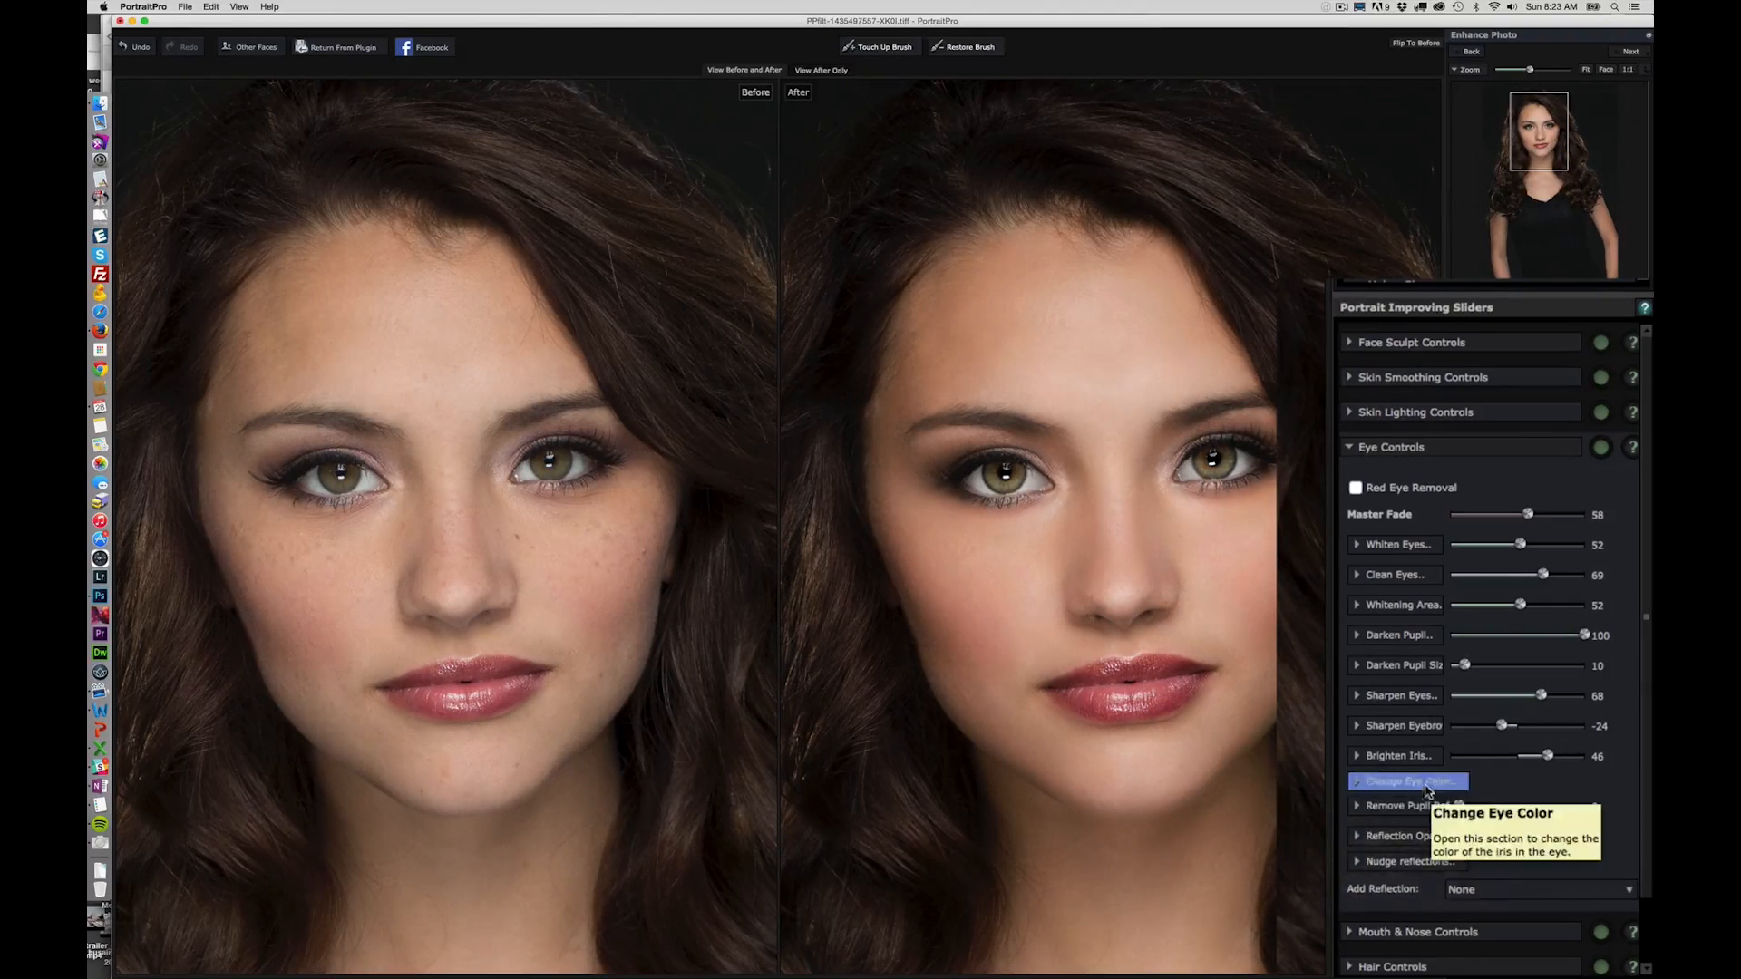
# - Expand the eye color change settings and set the amount of change to 24
pyautogui.click(1358, 784)
pyautogui.moveTo(1457, 805); pyautogui.dragTo(1483, 927)
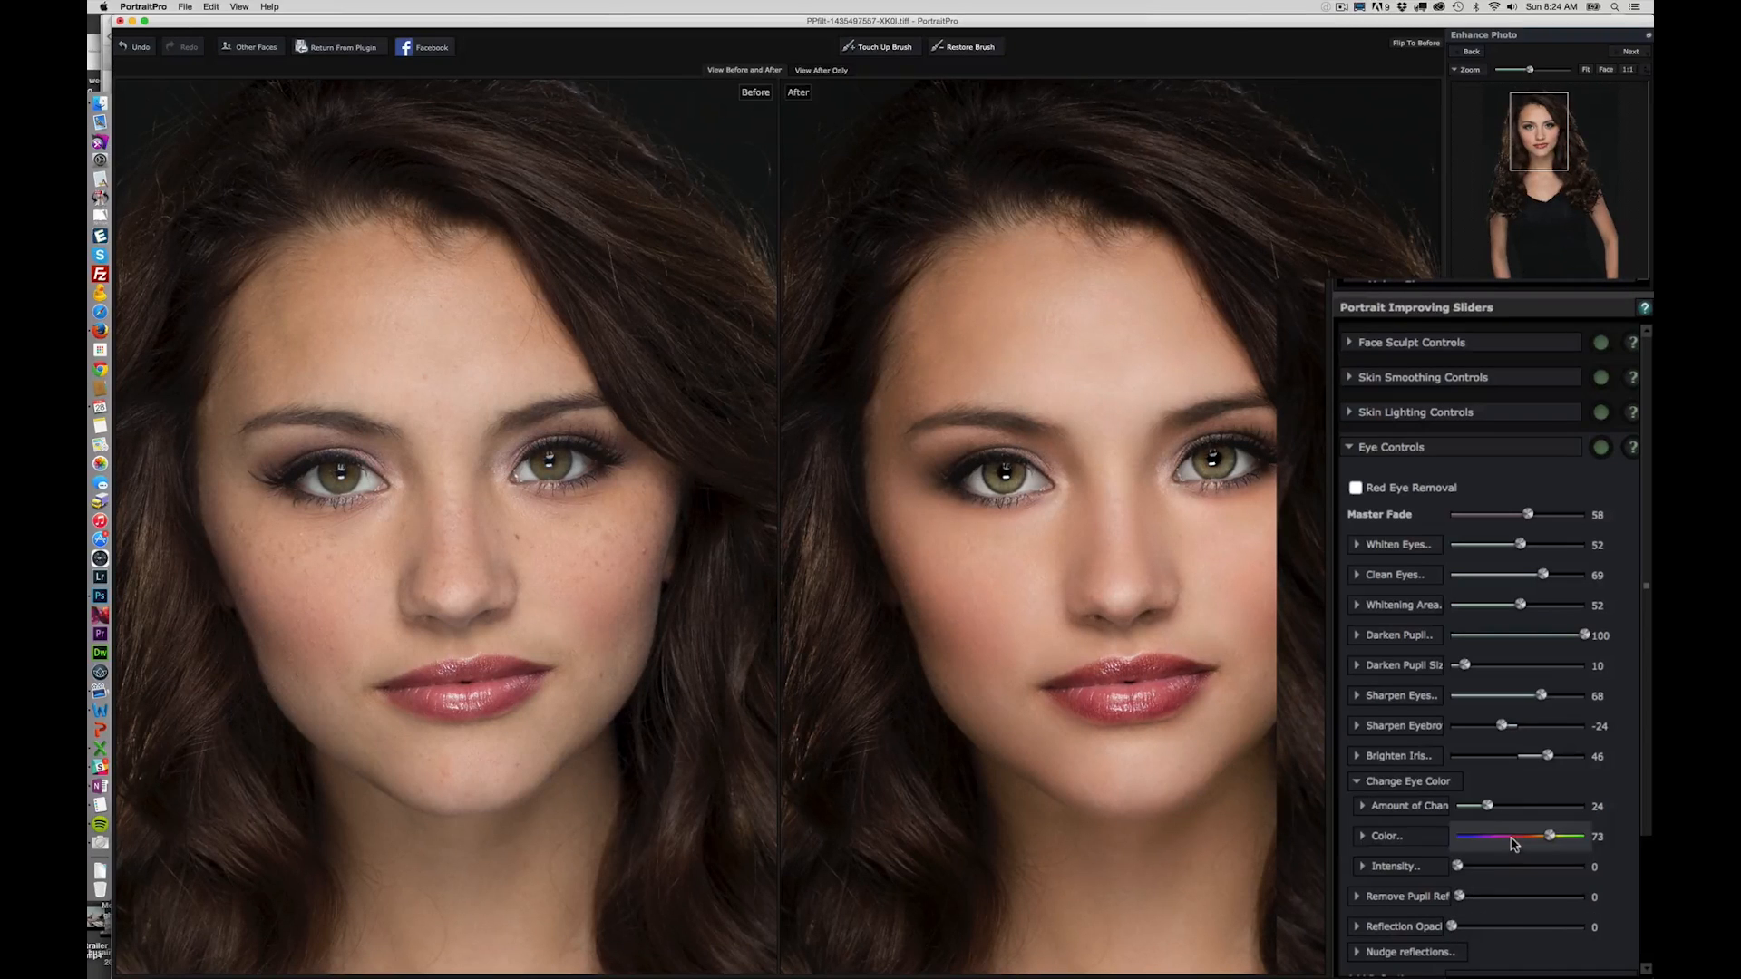
pyautogui.click(1469, 951)
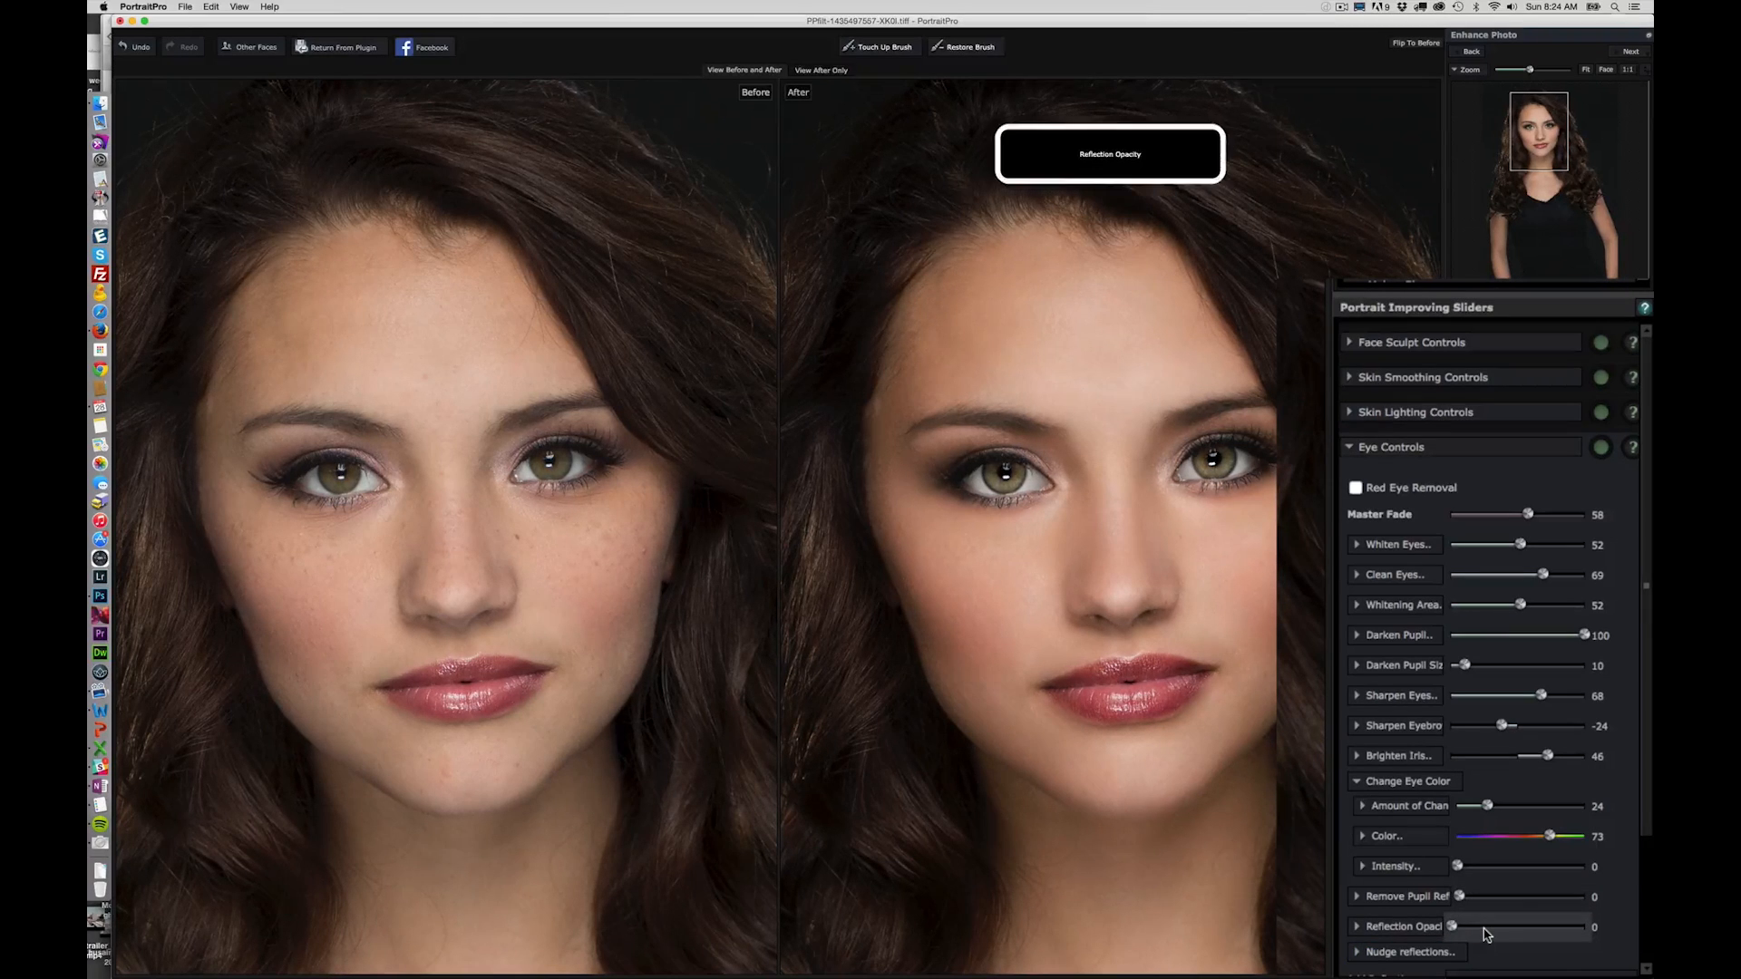
# - Try light brown and dark red swatches for the hair recolor, and settle on the bright golden-copper swatch
pyautogui.moveTo(1645, 827); pyautogui.dragTo(1646, 976)
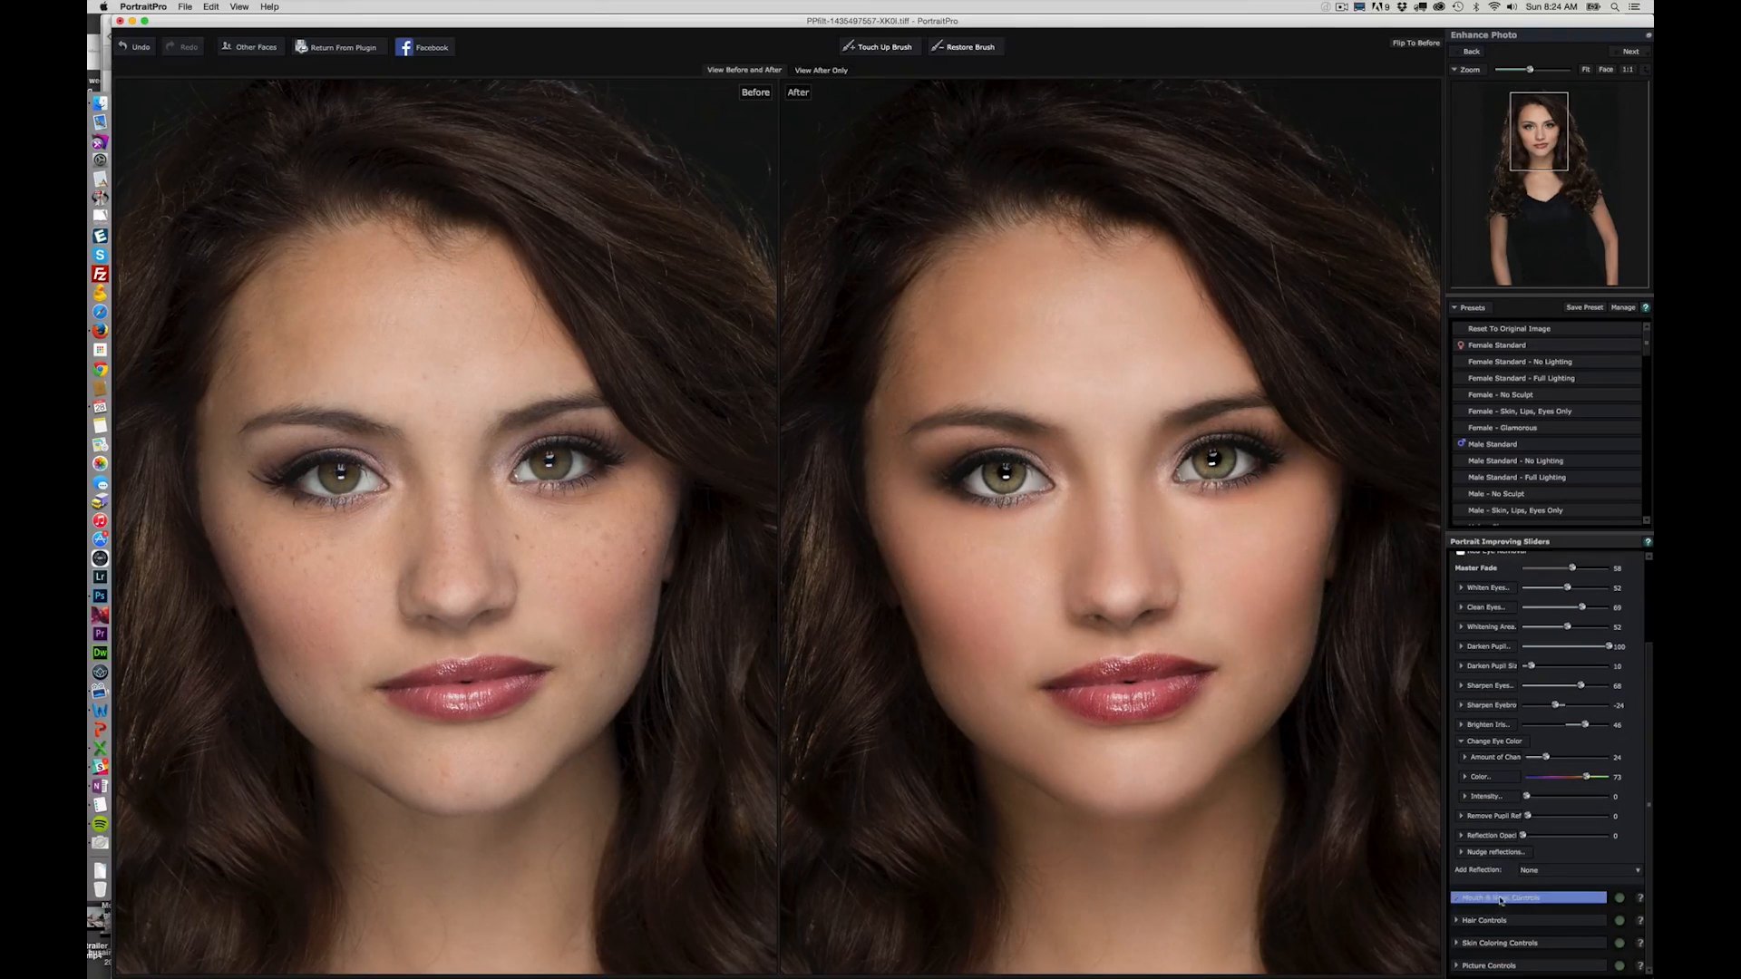
pyautogui.click(1455, 920)
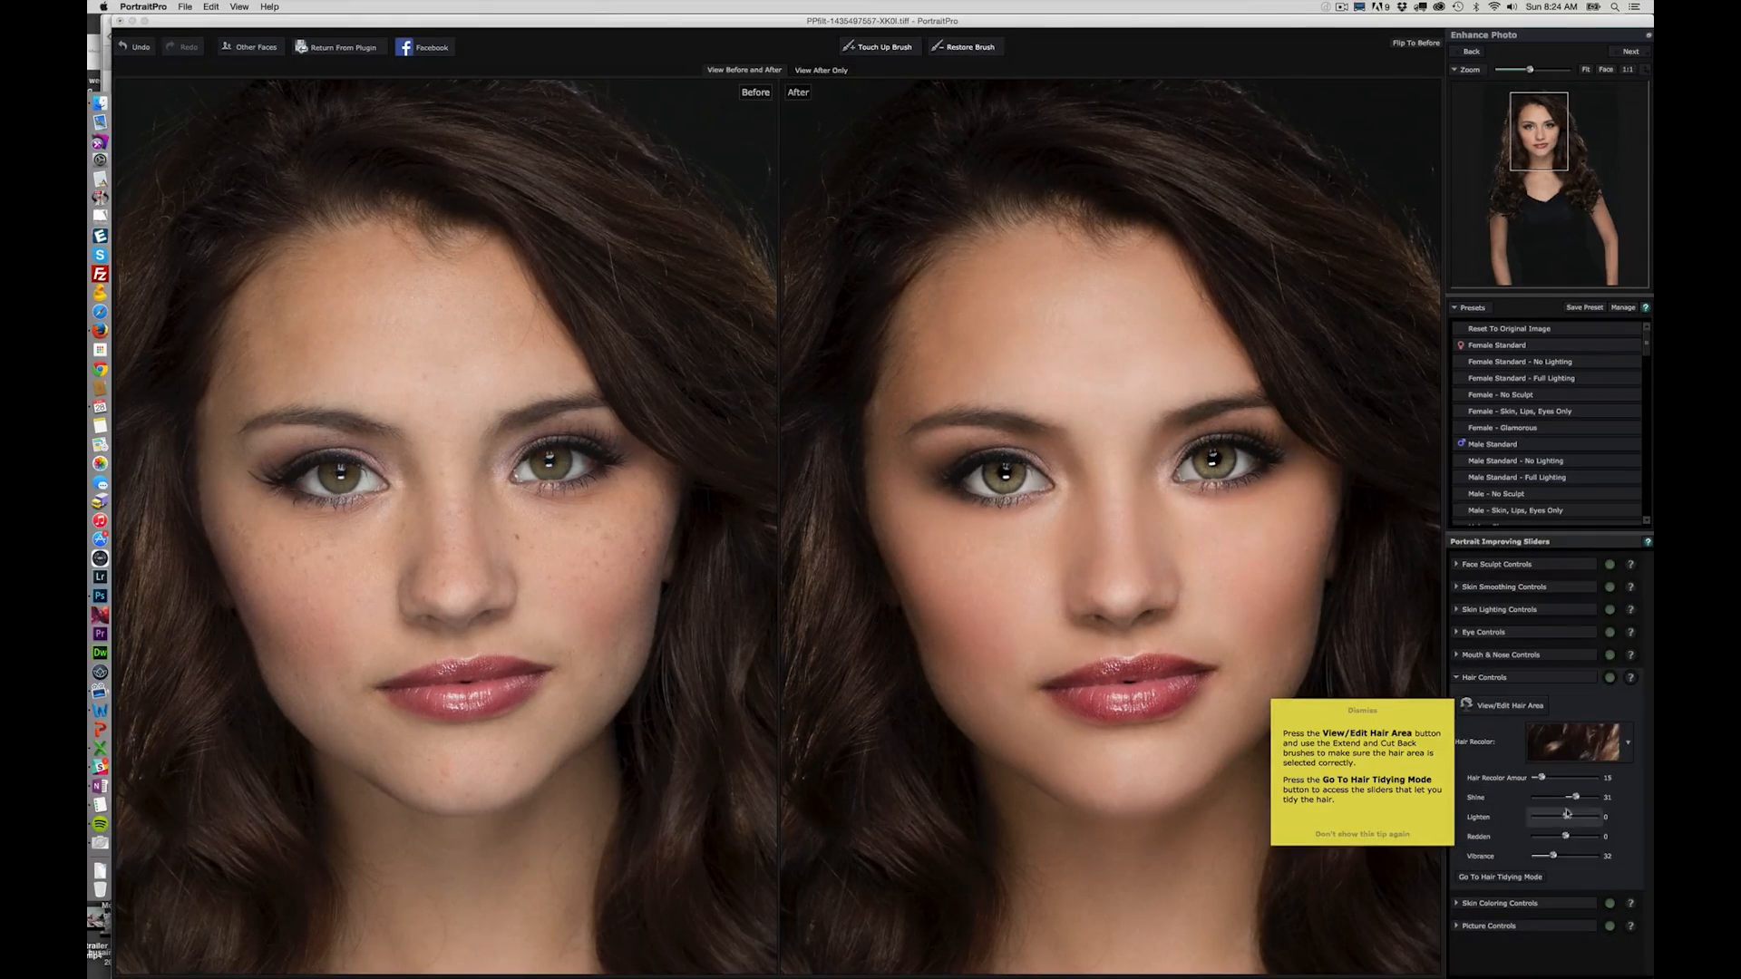
pyautogui.click(1587, 752)
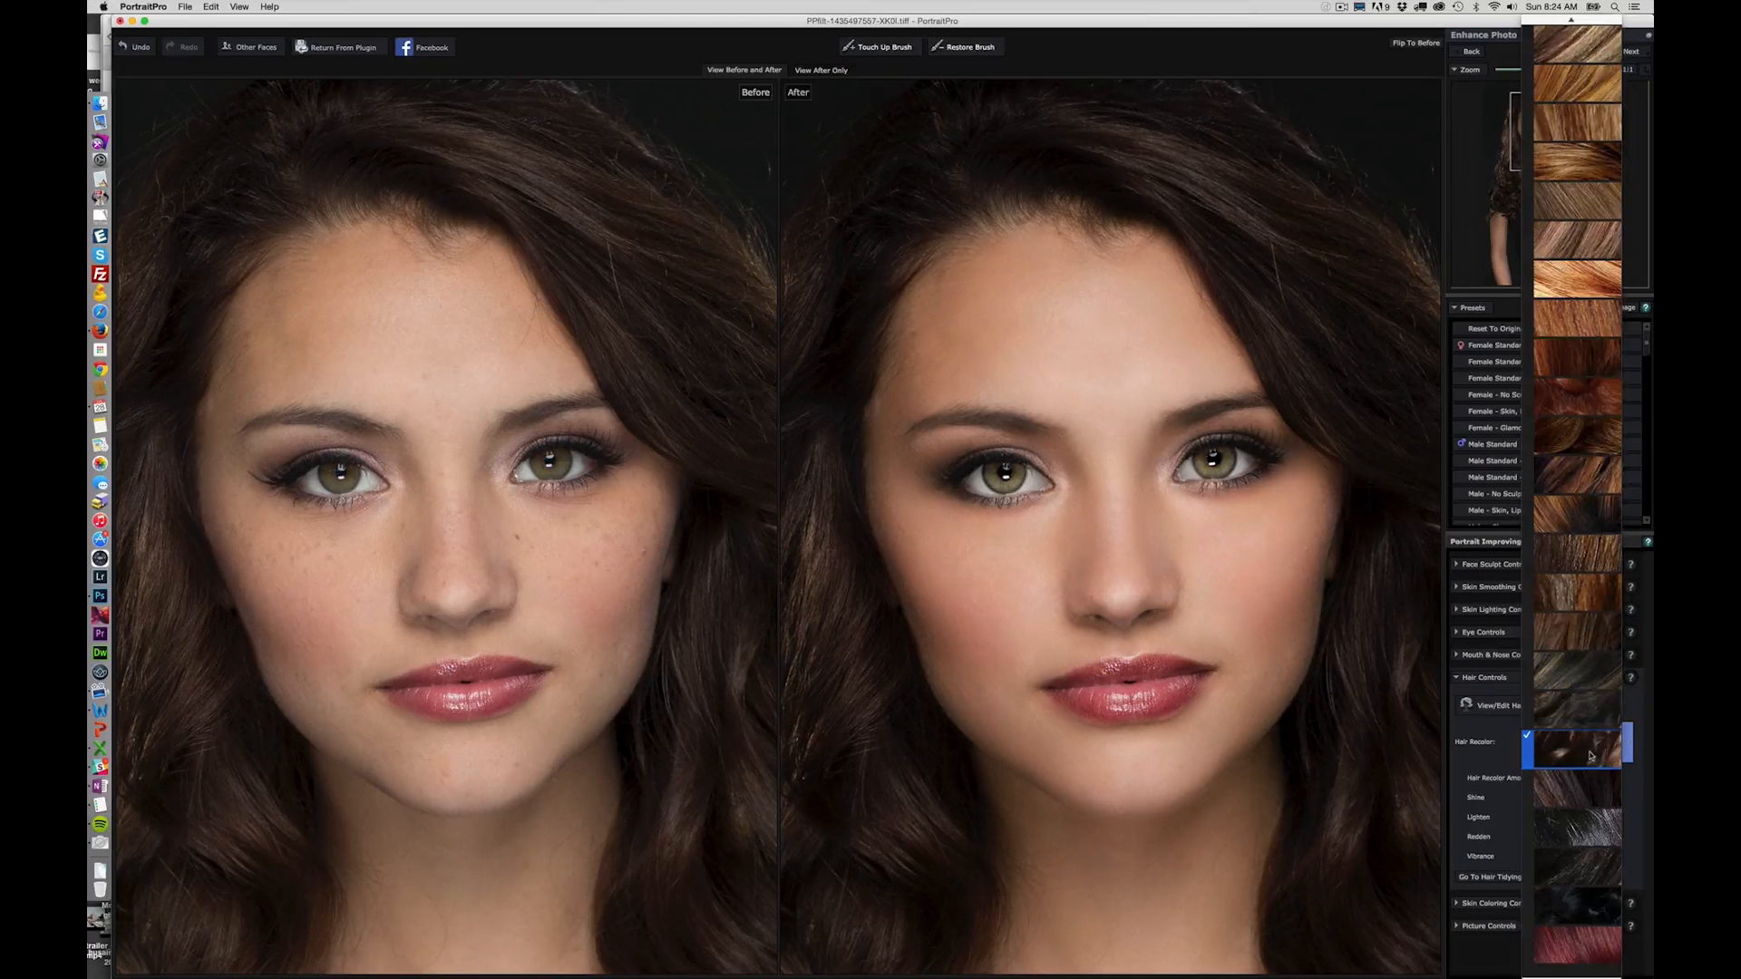
pyautogui.click(1607, 239)
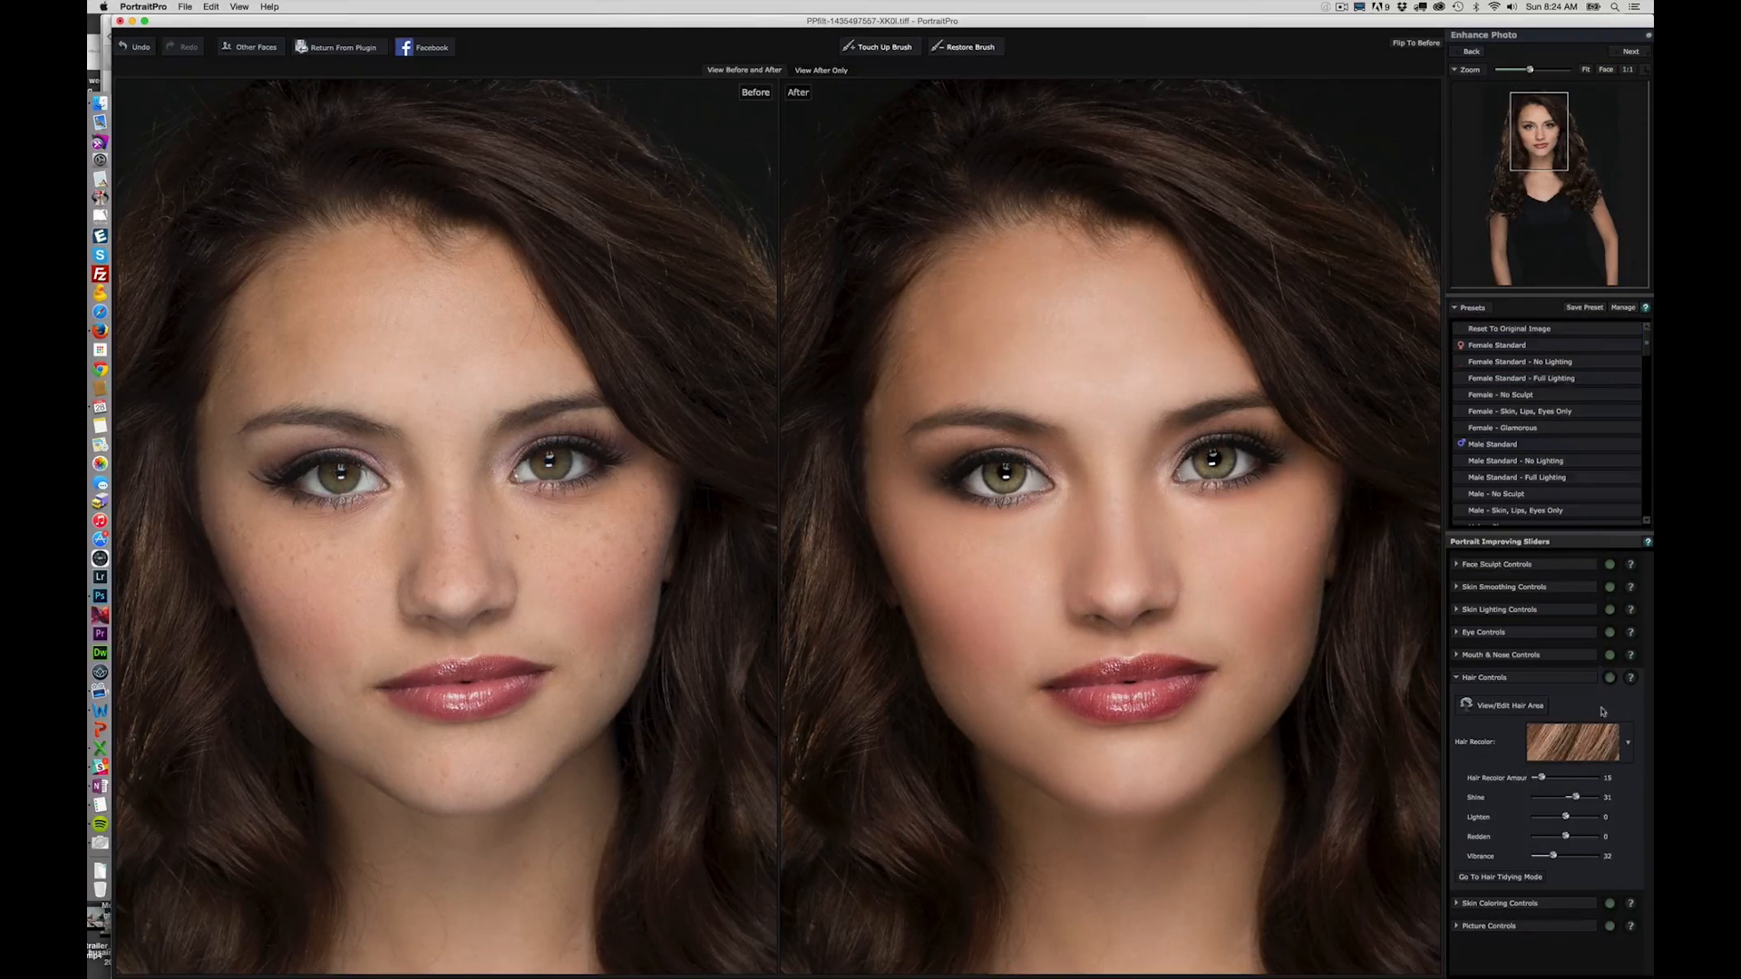
pyautogui.click(1595, 745)
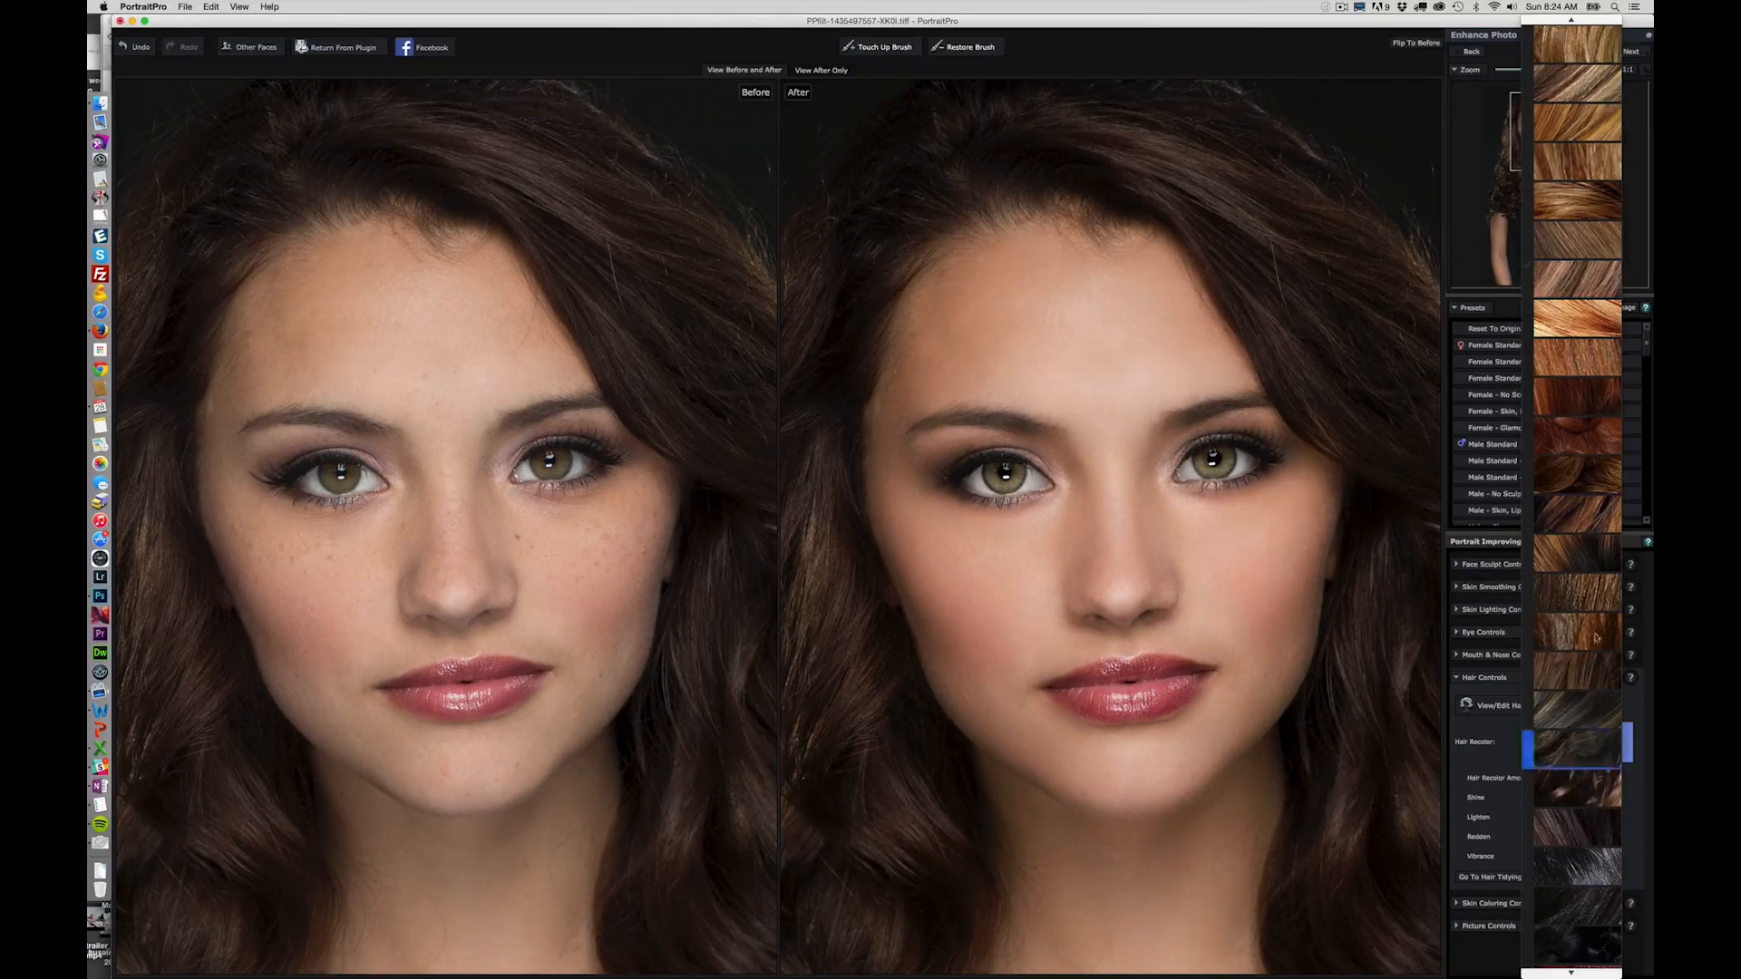
pyautogui.click(1606, 422)
pyautogui.click(1590, 733)
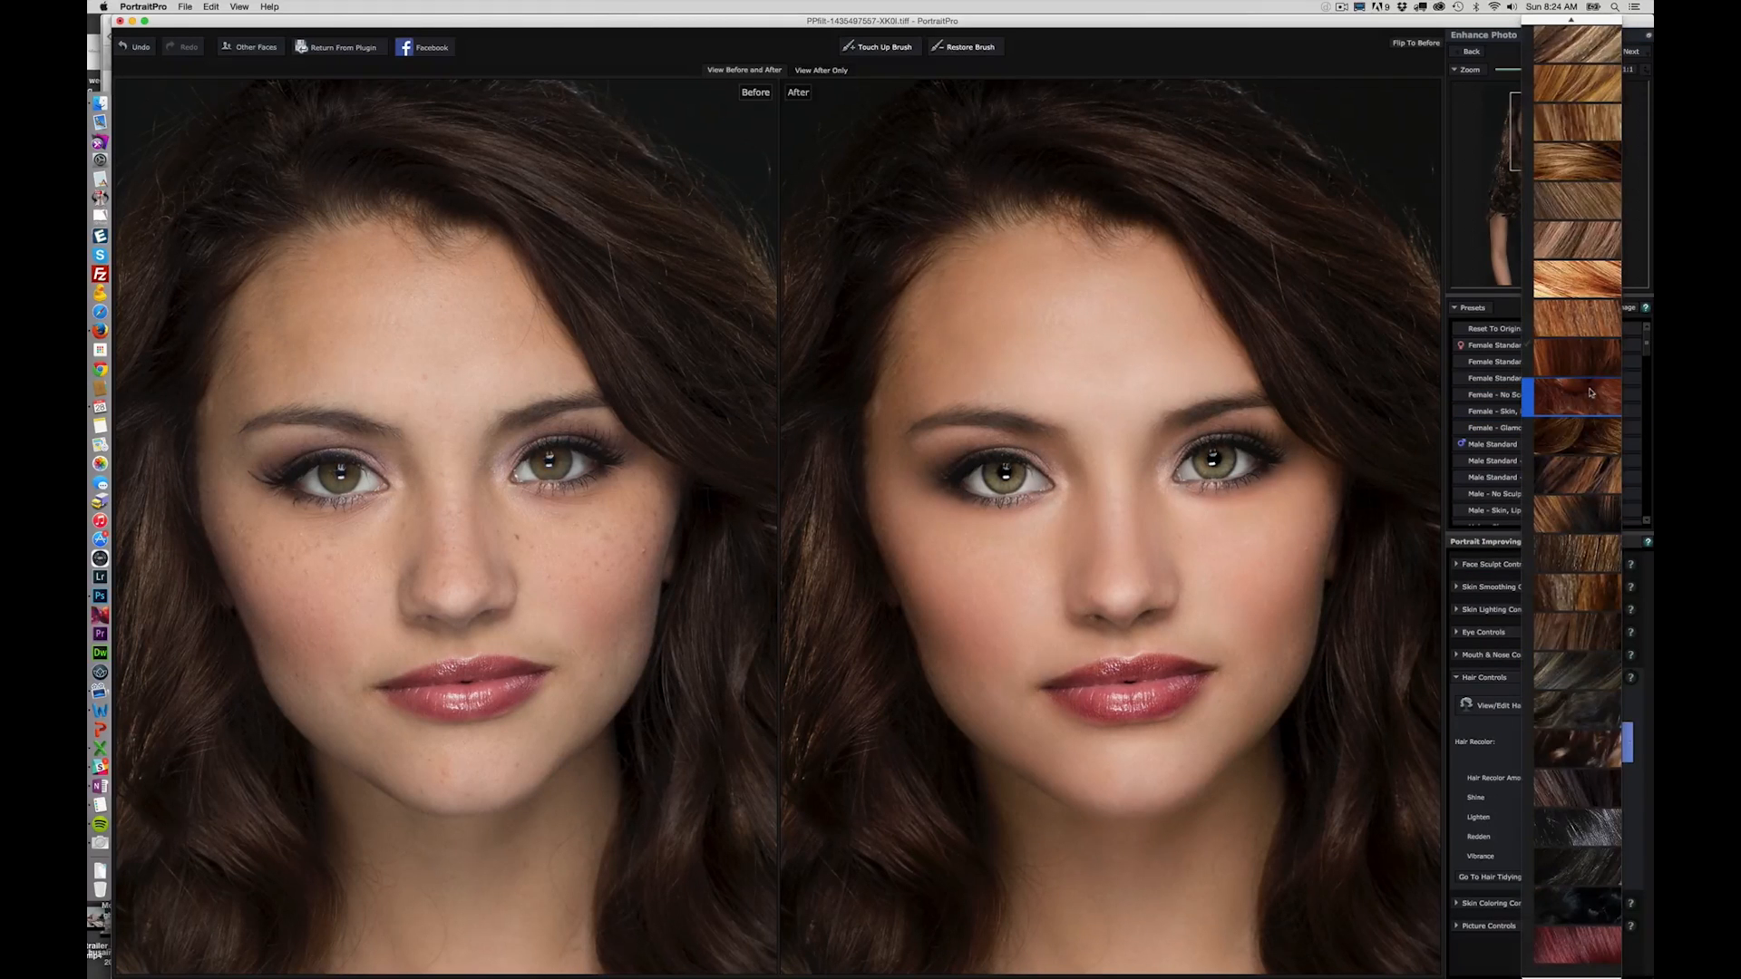
pyautogui.click(1589, 732)
pyautogui.click(1584, 736)
pyautogui.click(1592, 281)
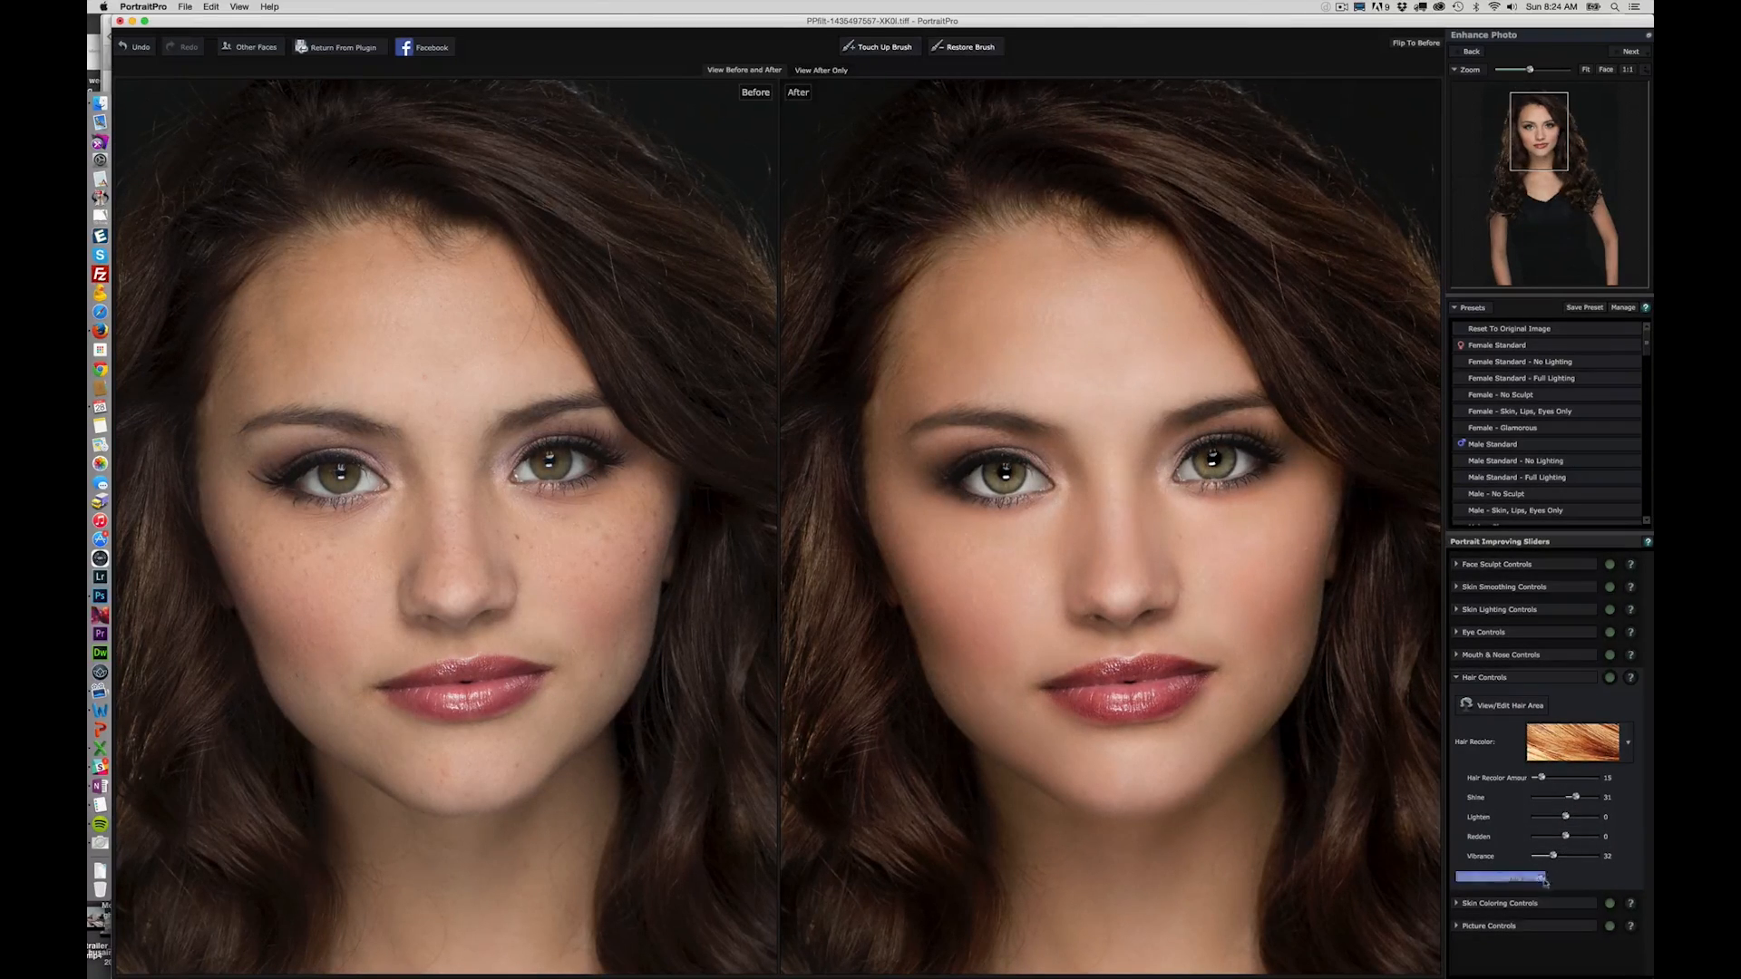
# - Move the skin lighting source fully to the right of the face, try its lowest height, and settle at about mid-height
pyautogui.click(1513, 925)
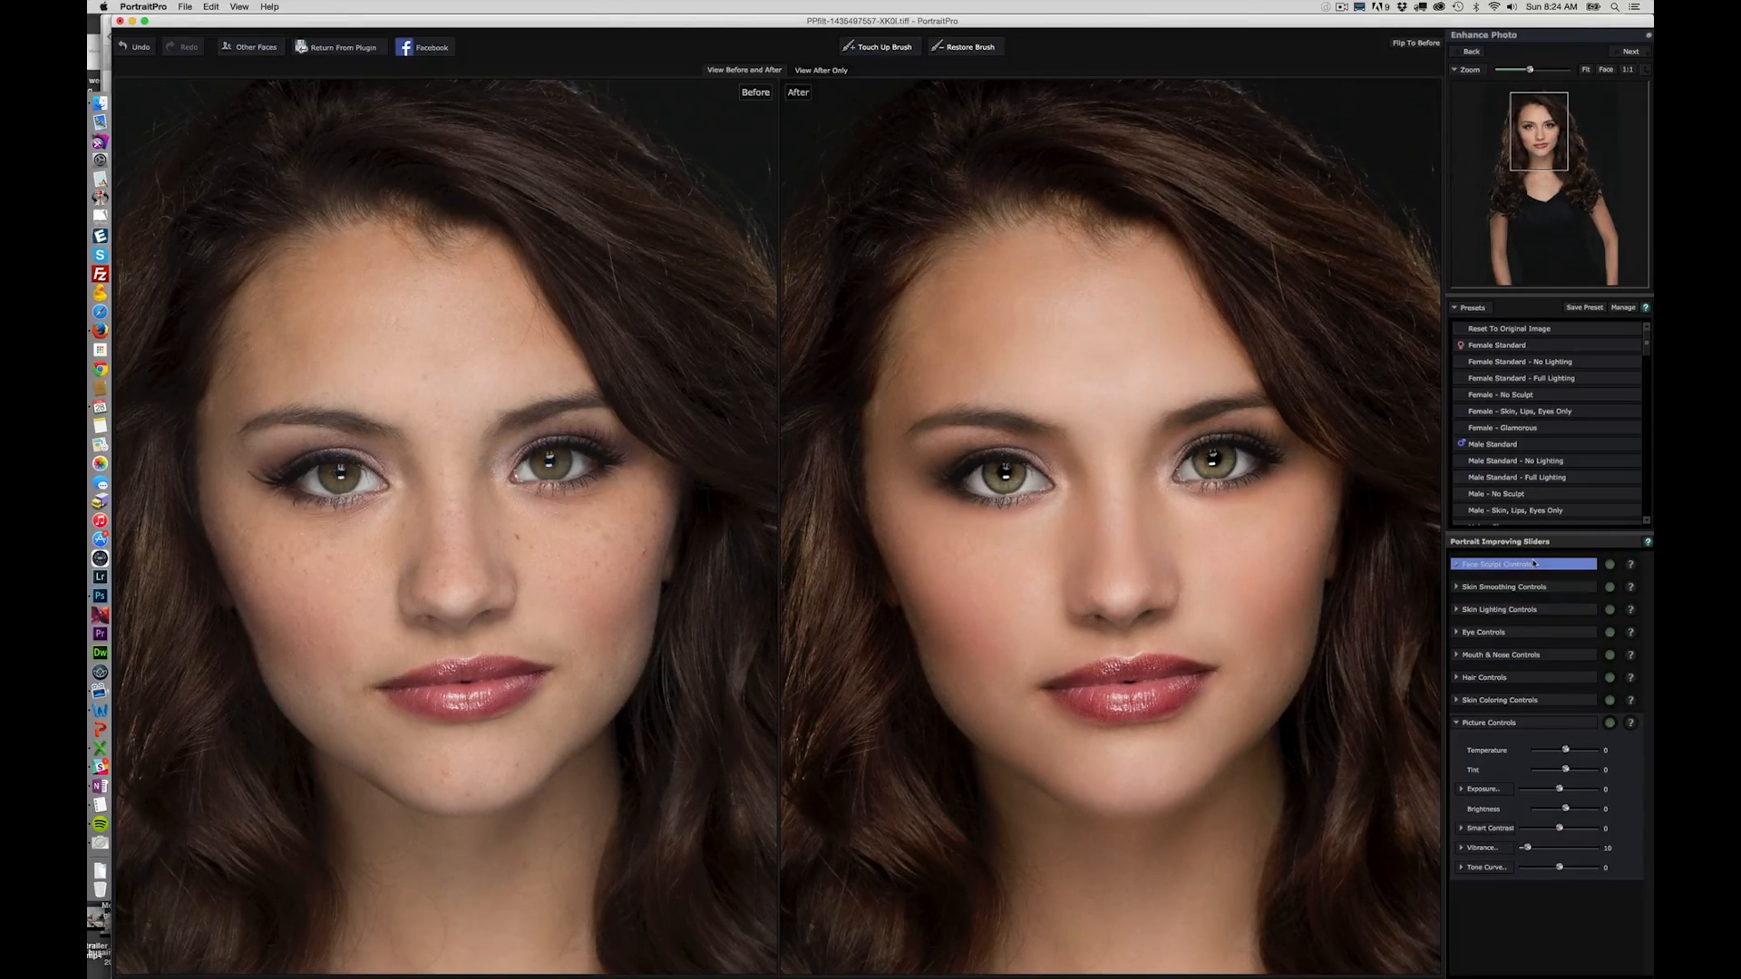
pyautogui.click(1558, 612)
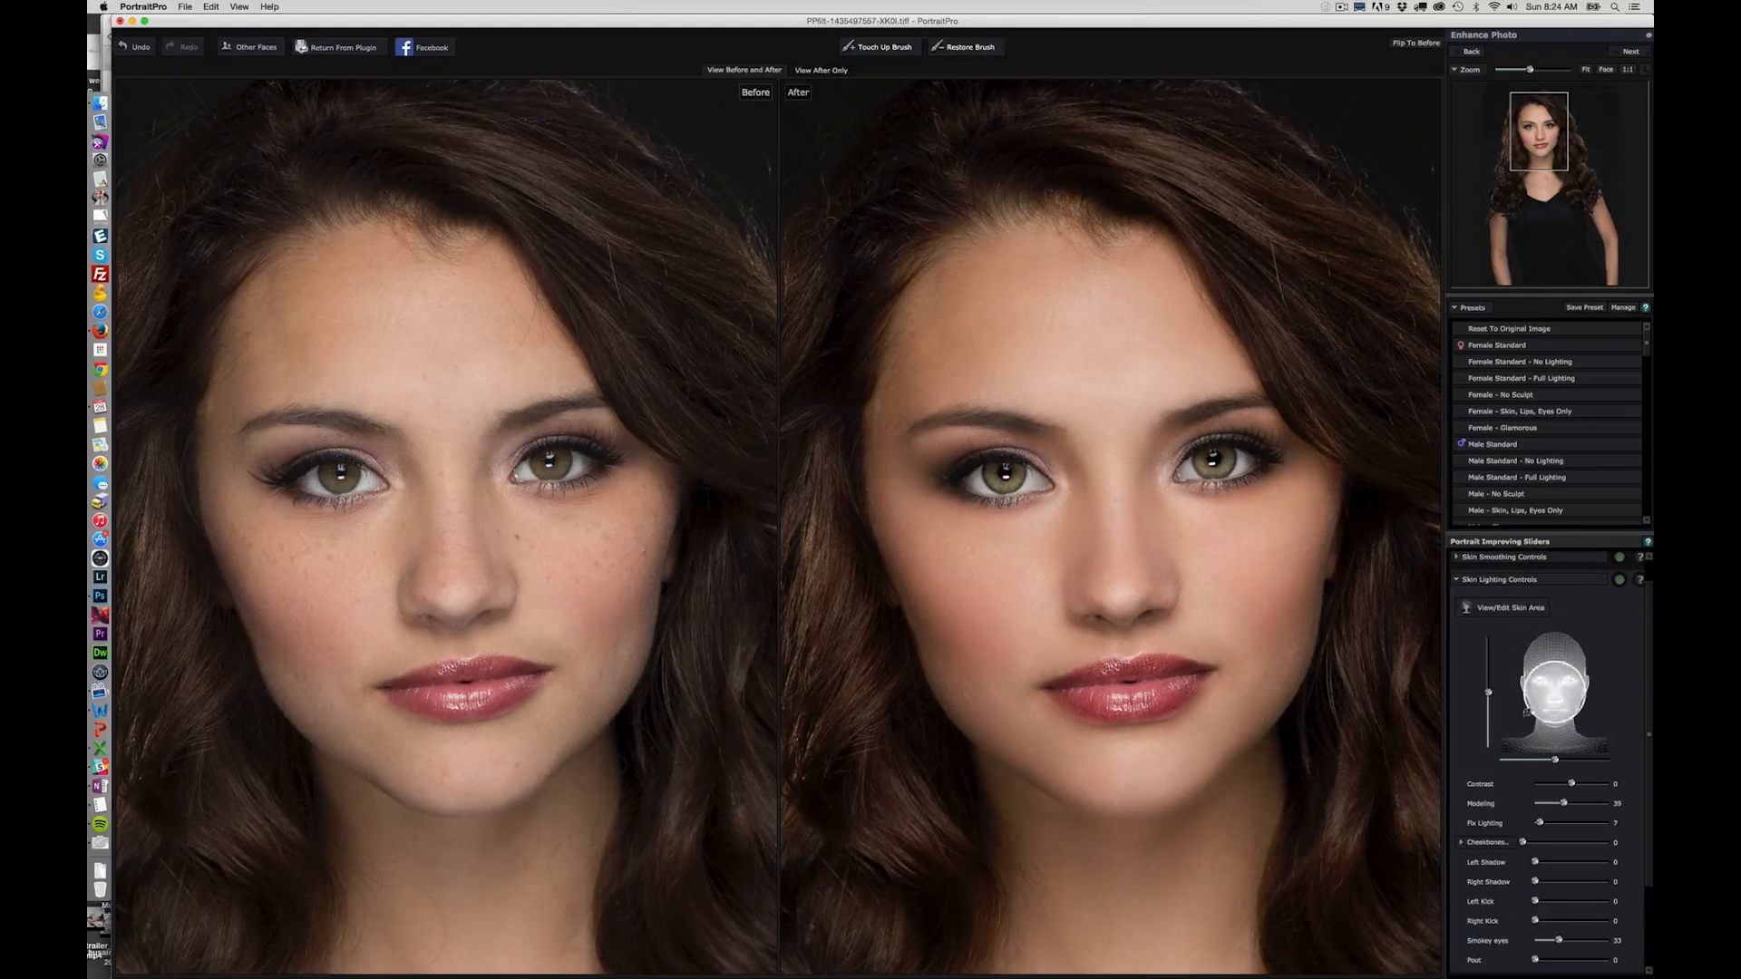
pyautogui.moveTo(1488, 695)
pyautogui.mouseDown()
pyautogui.moveTo(1488, 644)
pyautogui.moveTo(1488, 744)
pyautogui.moveTo(1488, 684)
pyautogui.mouseUp()
pyautogui.moveTo(1556, 759); pyautogui.dragTo(1628, 762)
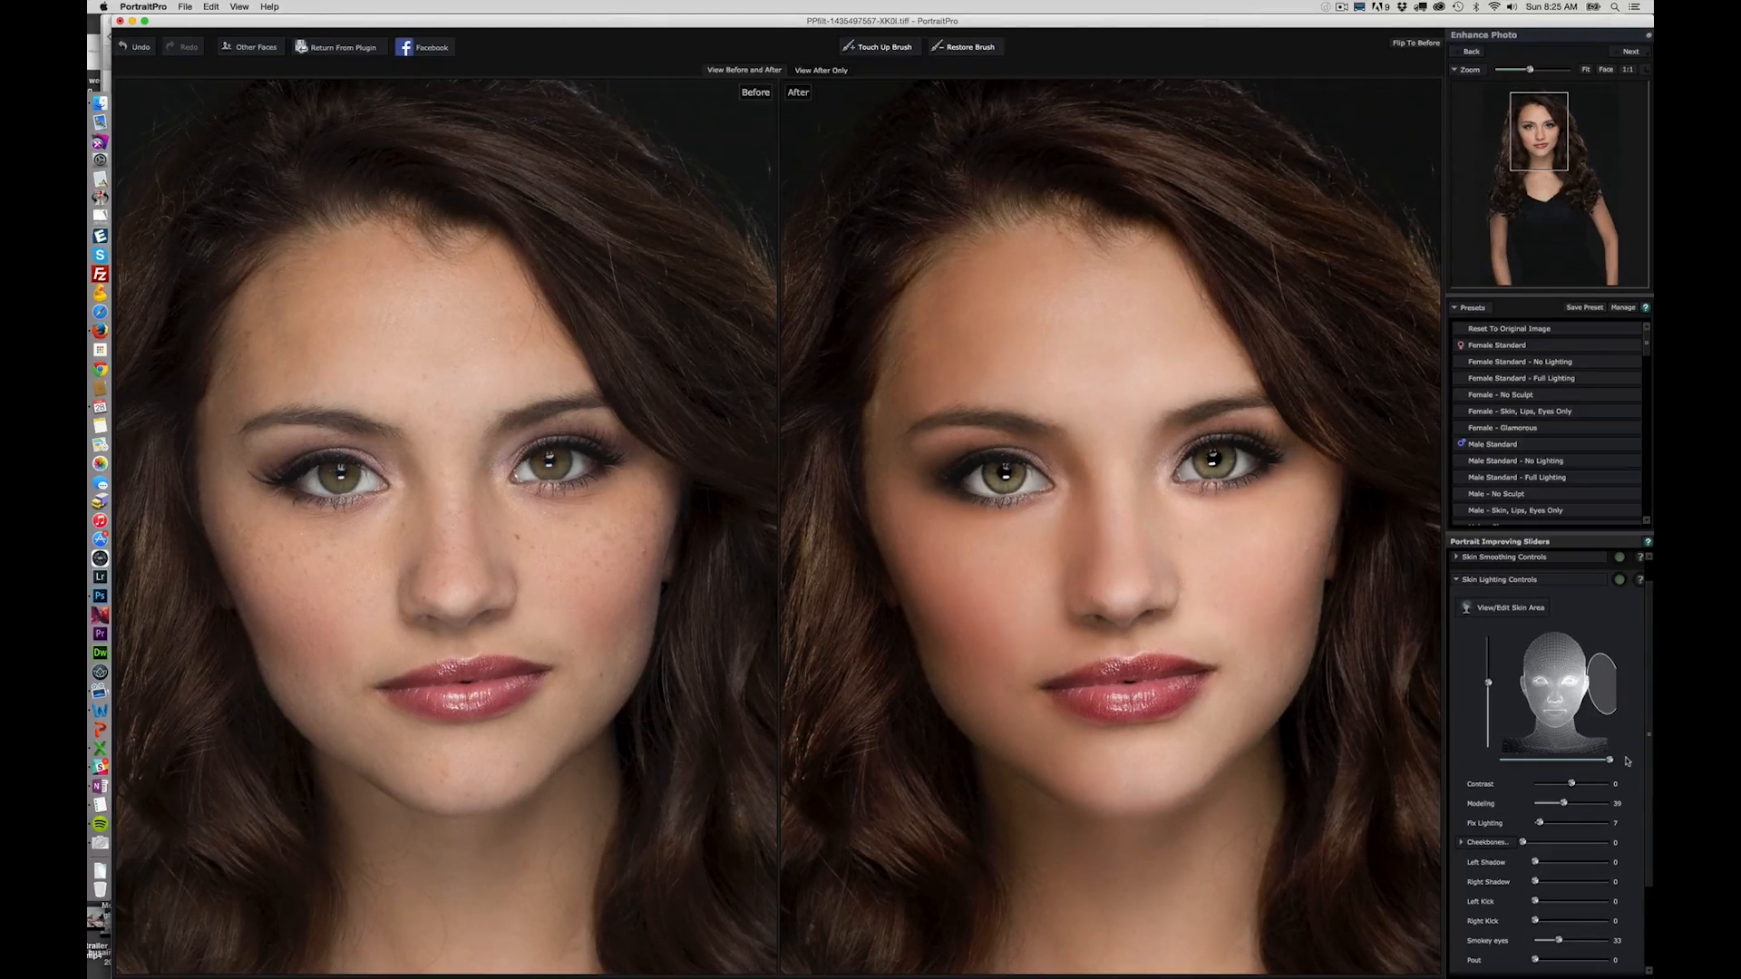
pyautogui.moveTo(1489, 684); pyautogui.dragTo(1502, 752)
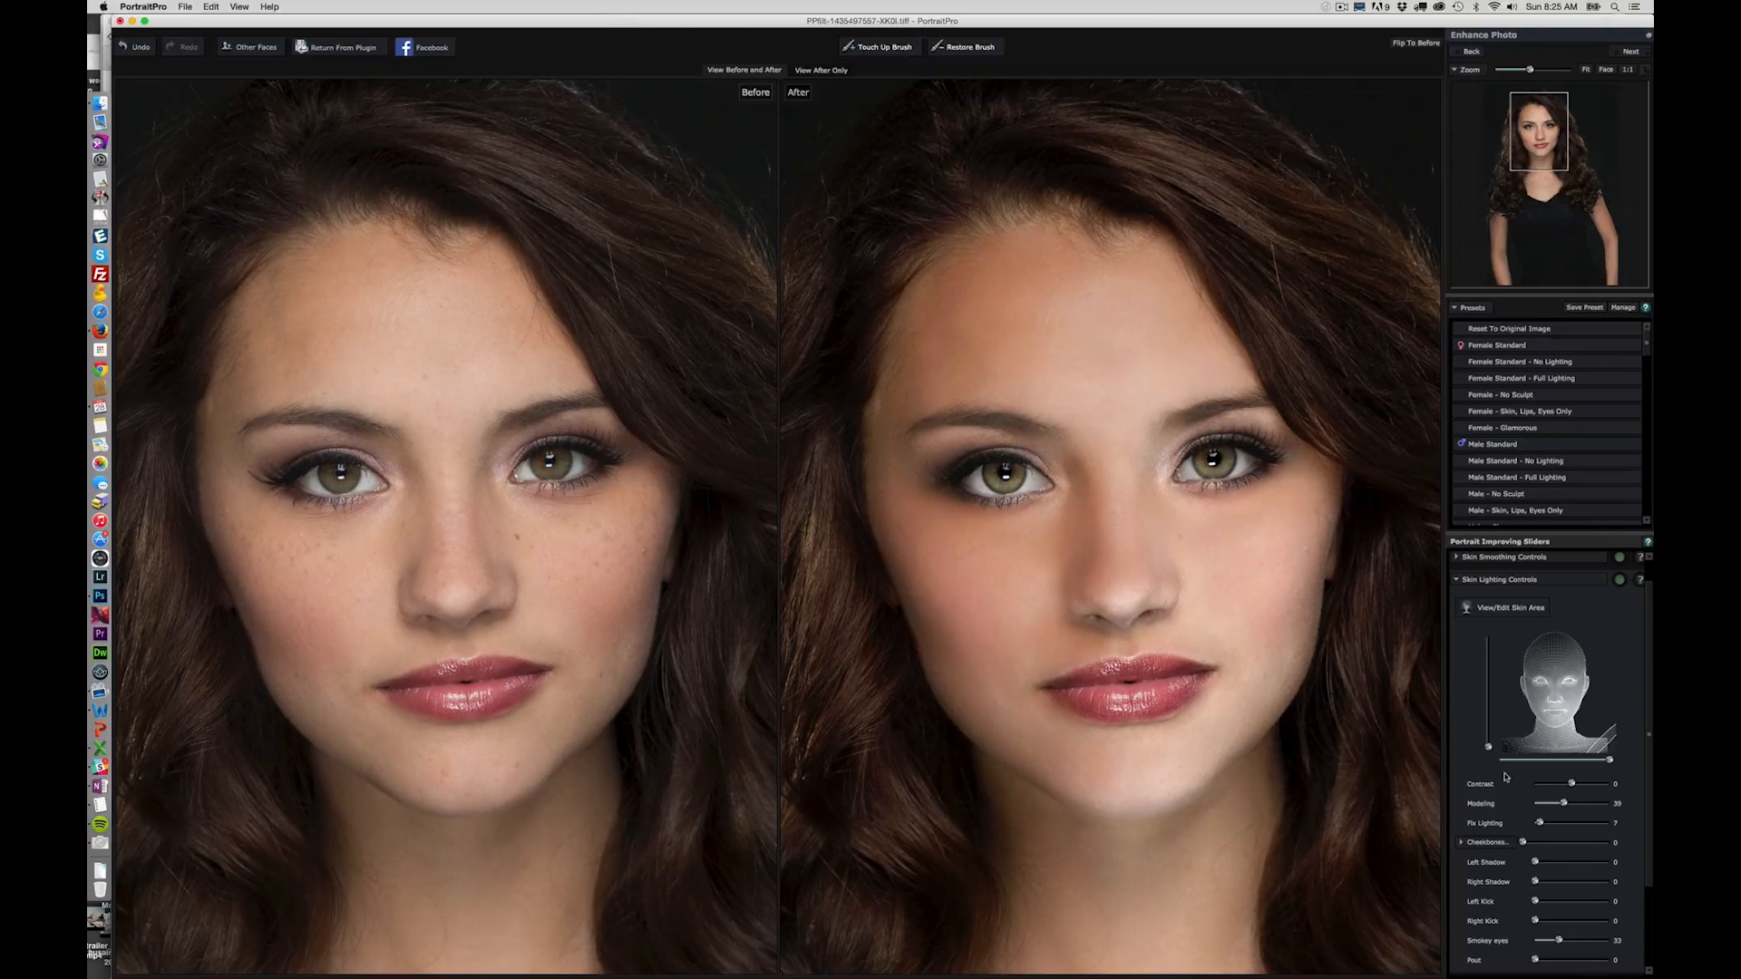
pyautogui.moveTo(1489, 745); pyautogui.dragTo(1487, 698)
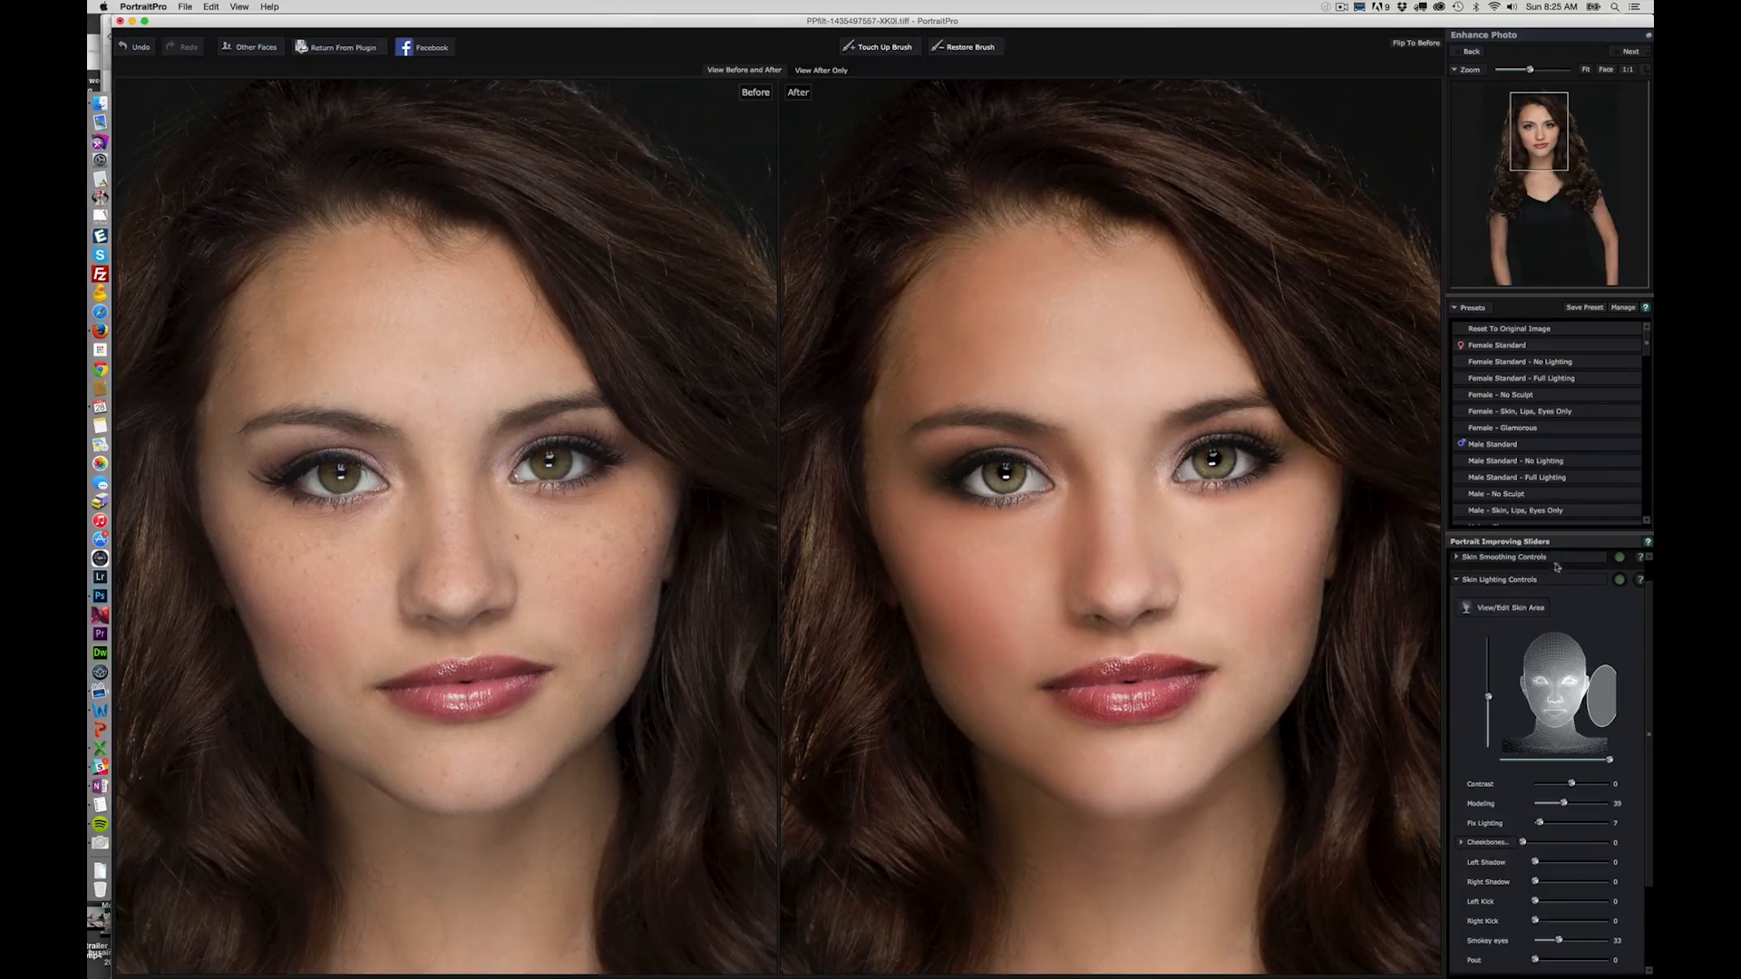
# - Compare the face with the skin lighting adjustments switched off and back on, and fit the whole portrait in view
pyautogui.click(1461, 580)
pyautogui.click(1609, 610)
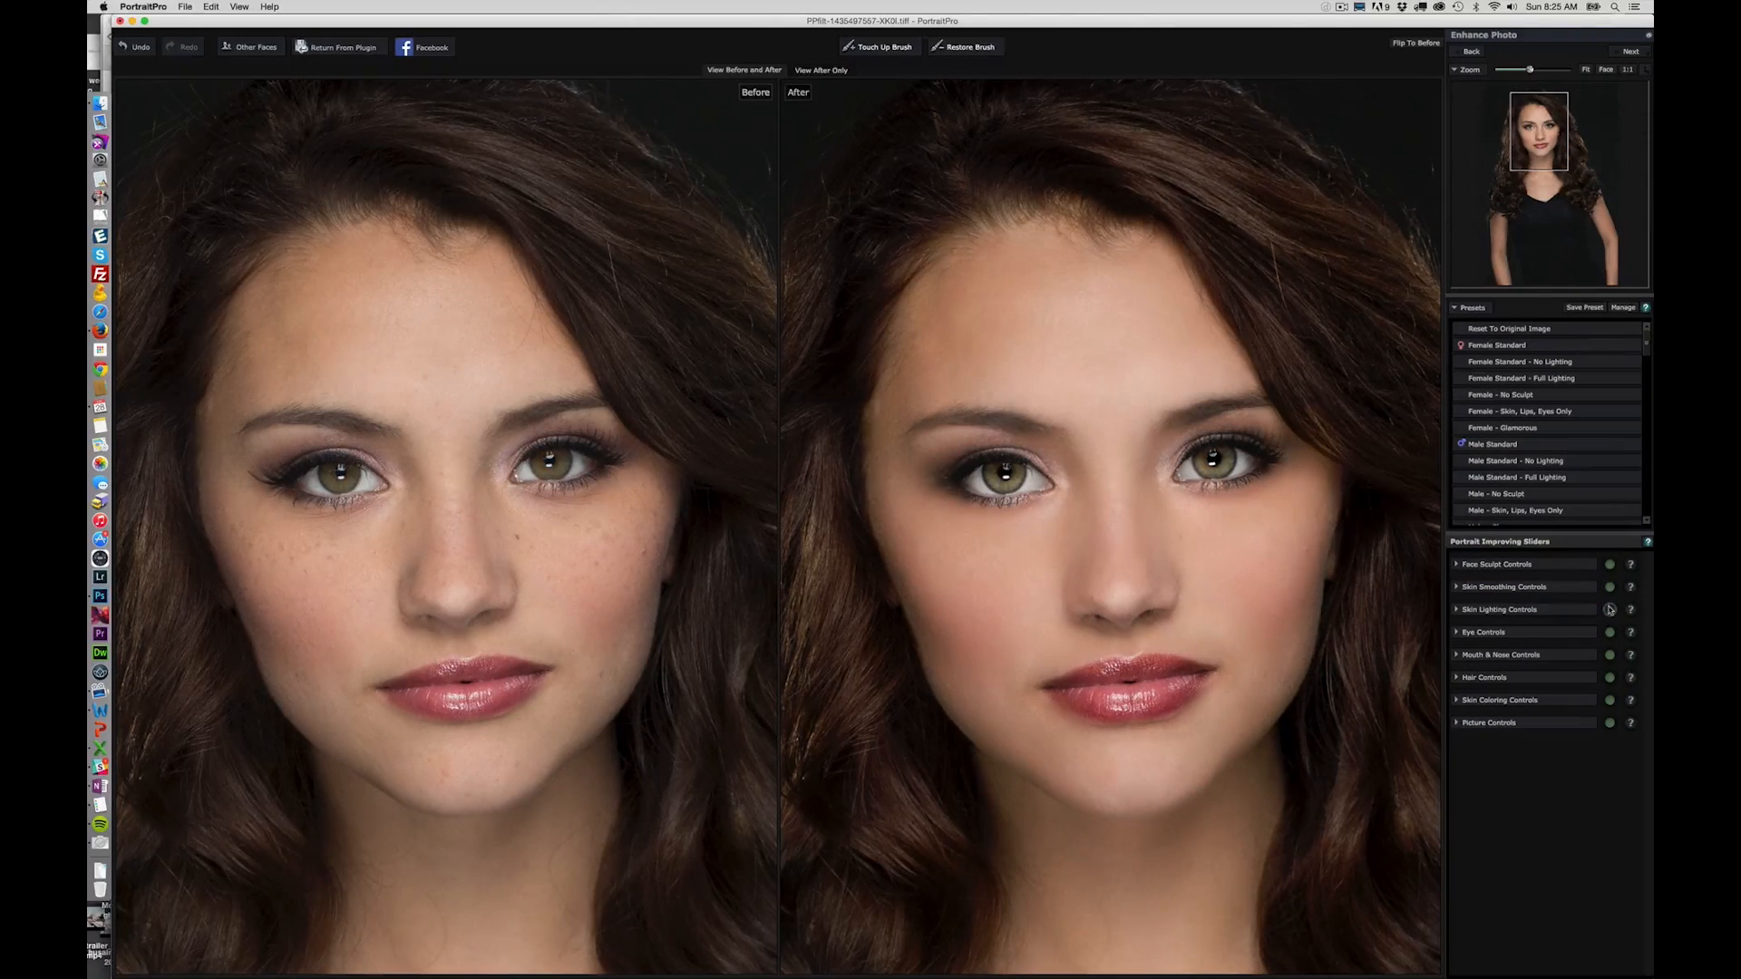
pyautogui.click(1609, 609)
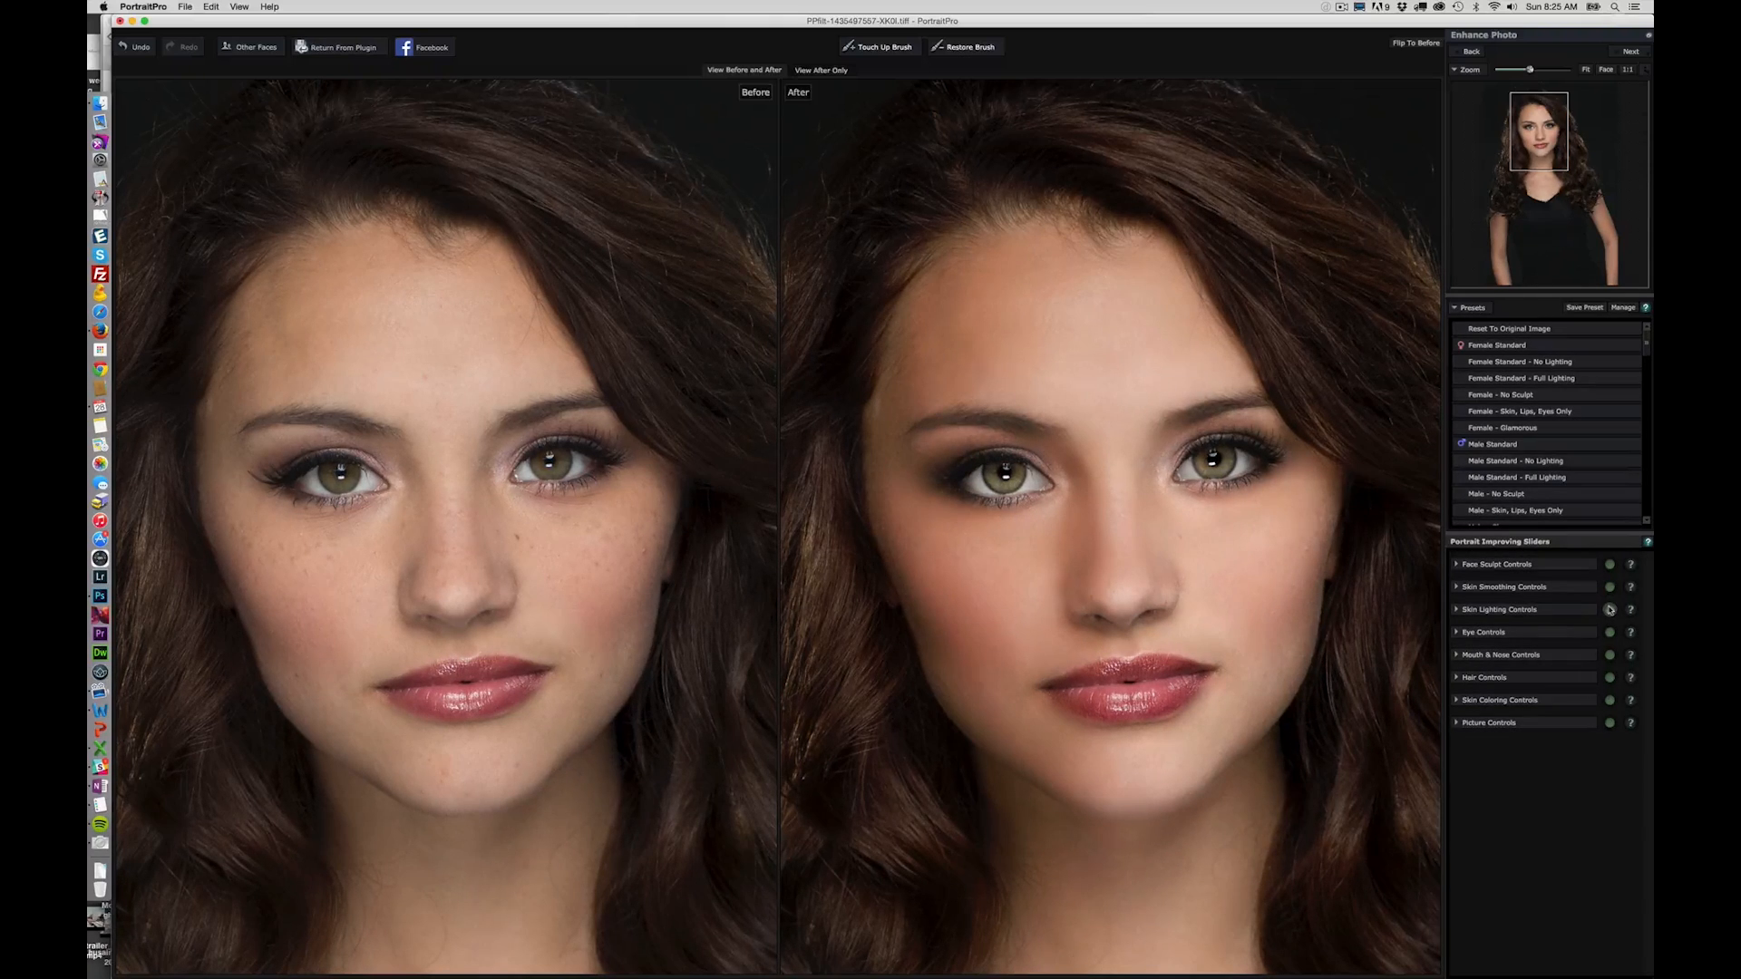
pyautogui.click(1584, 70)
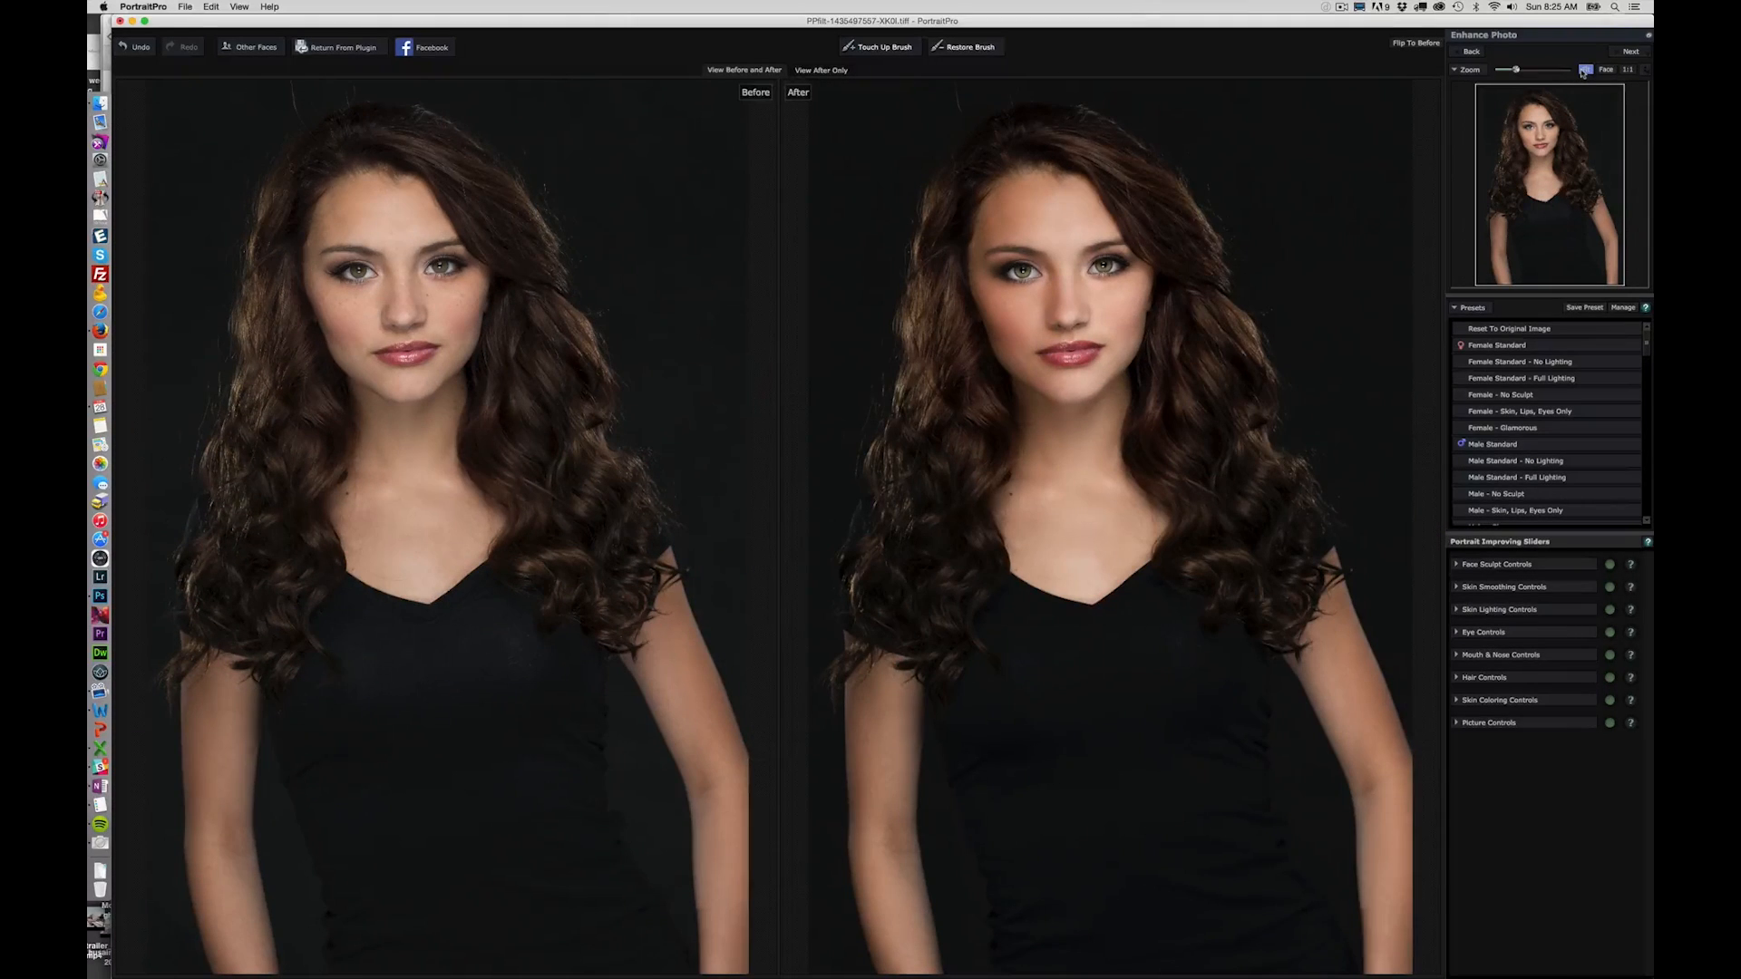